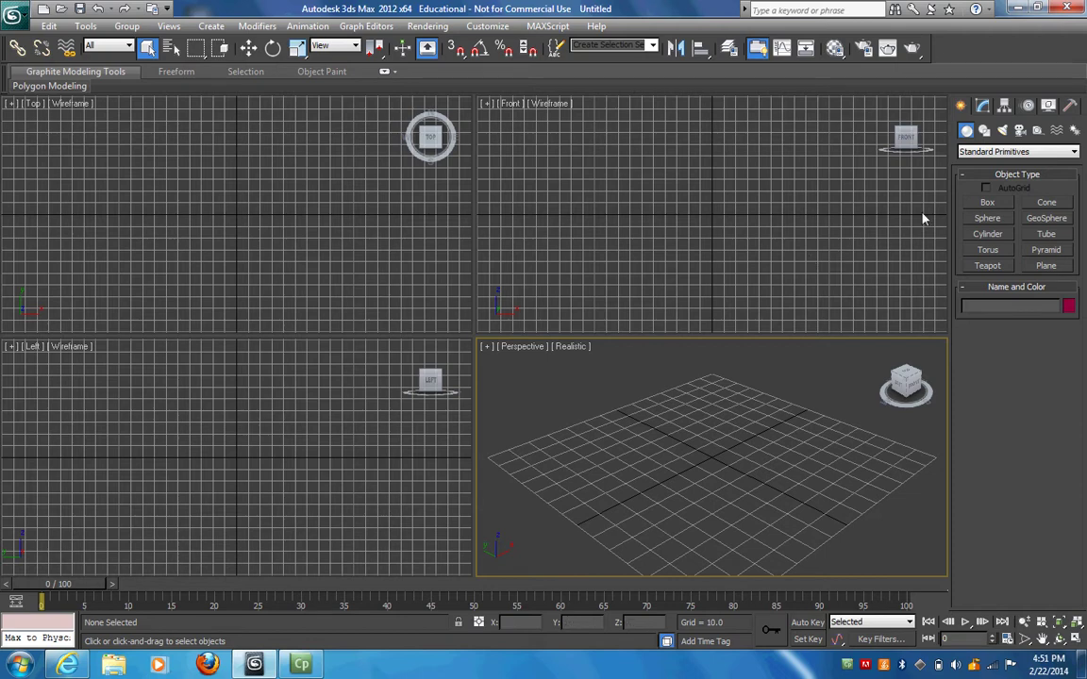
Create a box in the Top view about 70.7 long, 84.2 wide and 13.5 high, with 3 length and 3 width segments
left_click(985, 203)
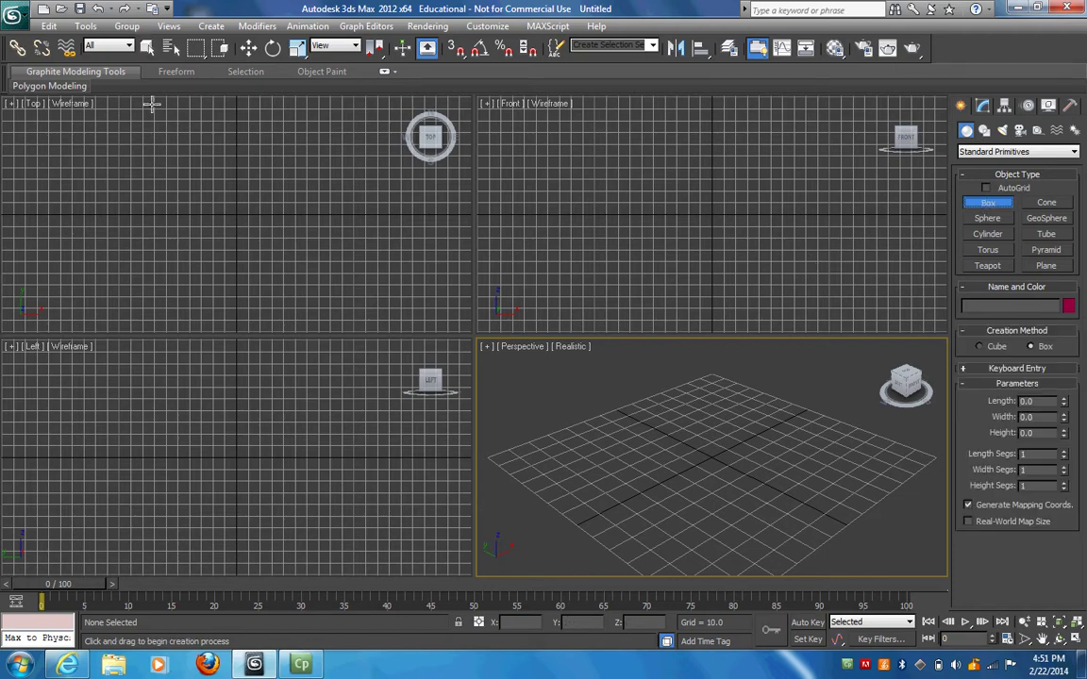
left_click_drag(187, 183, 286, 265)
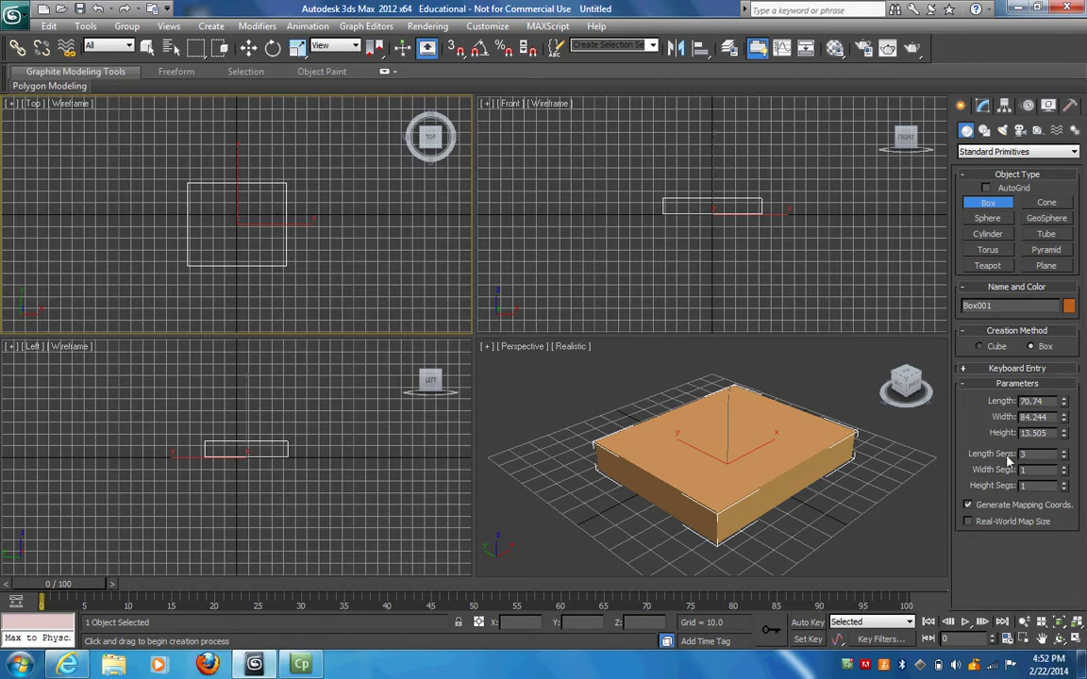
key("Return")
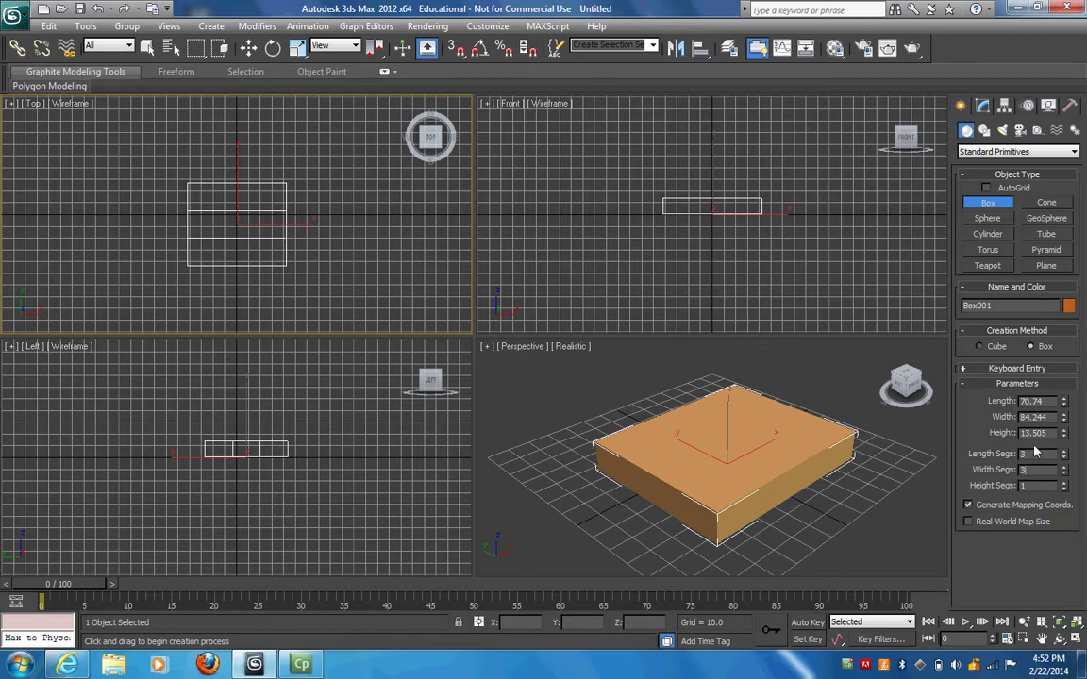
key("Return")
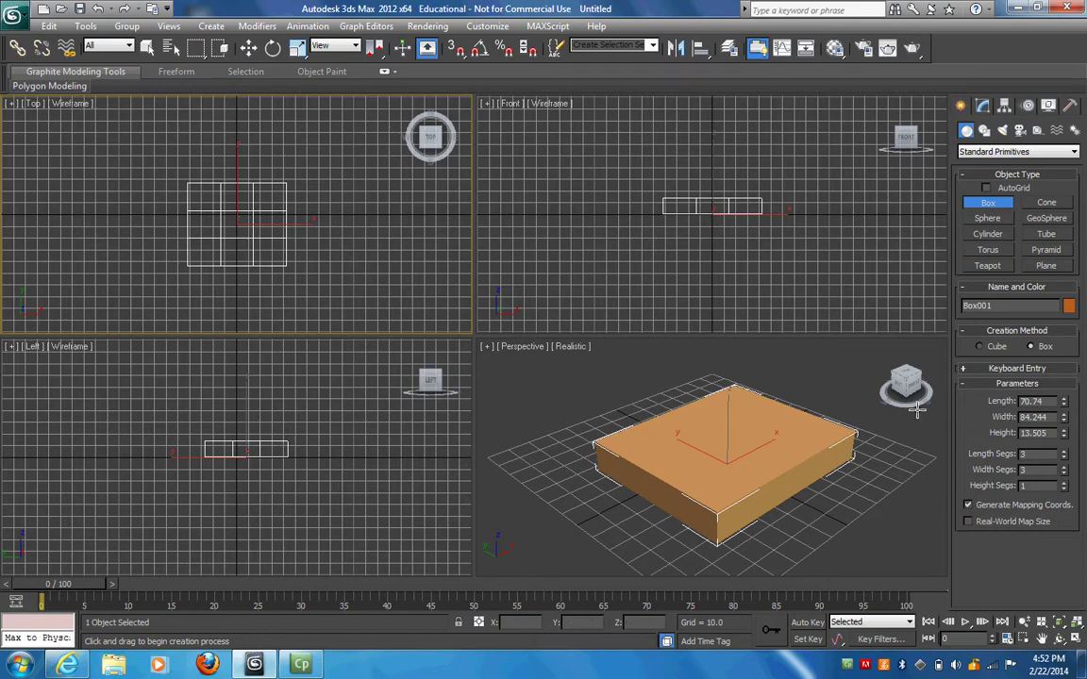
End box creation and set the Perspective viewport's shading to Wireframe
right_click(562, 370)
right_click(563, 370)
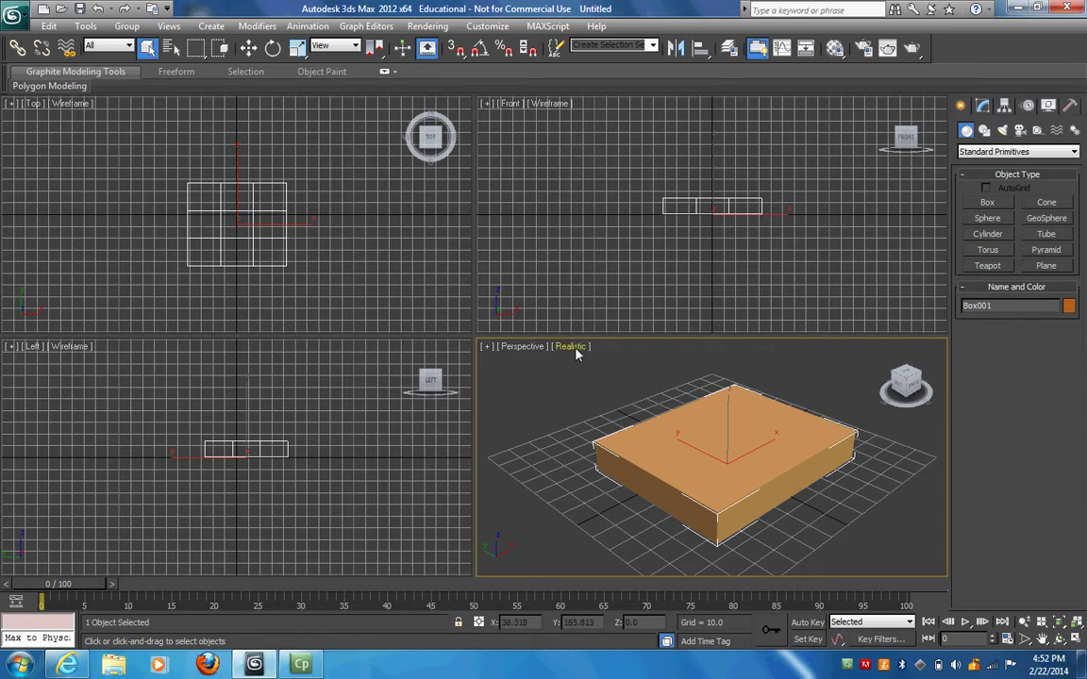
left_click(571, 347)
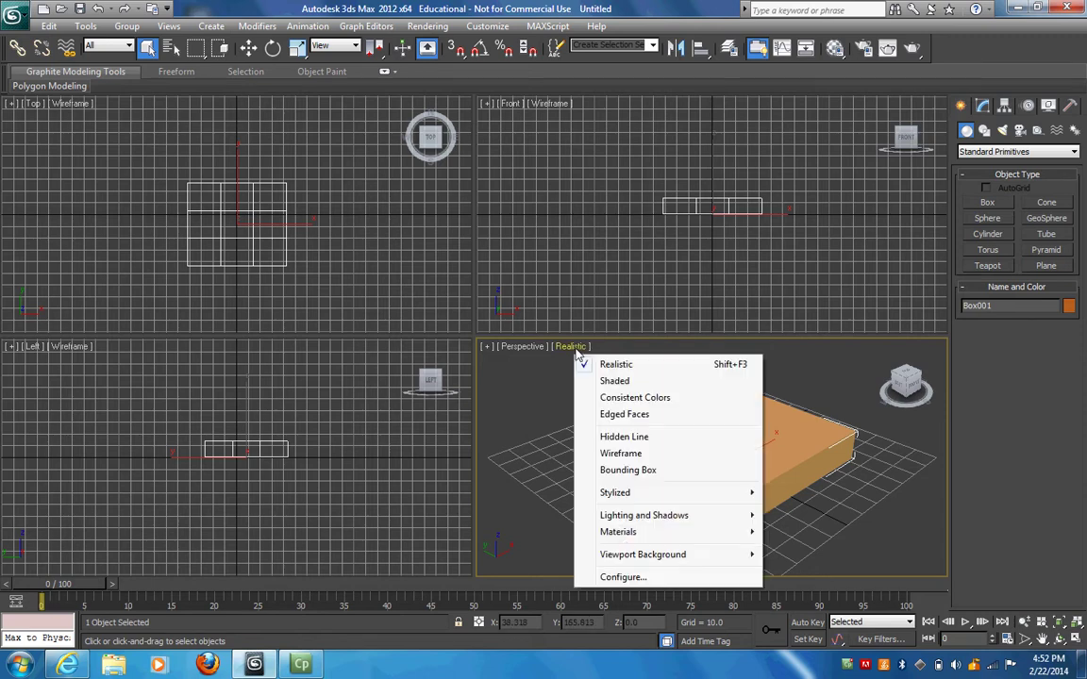
left_click(624, 460)
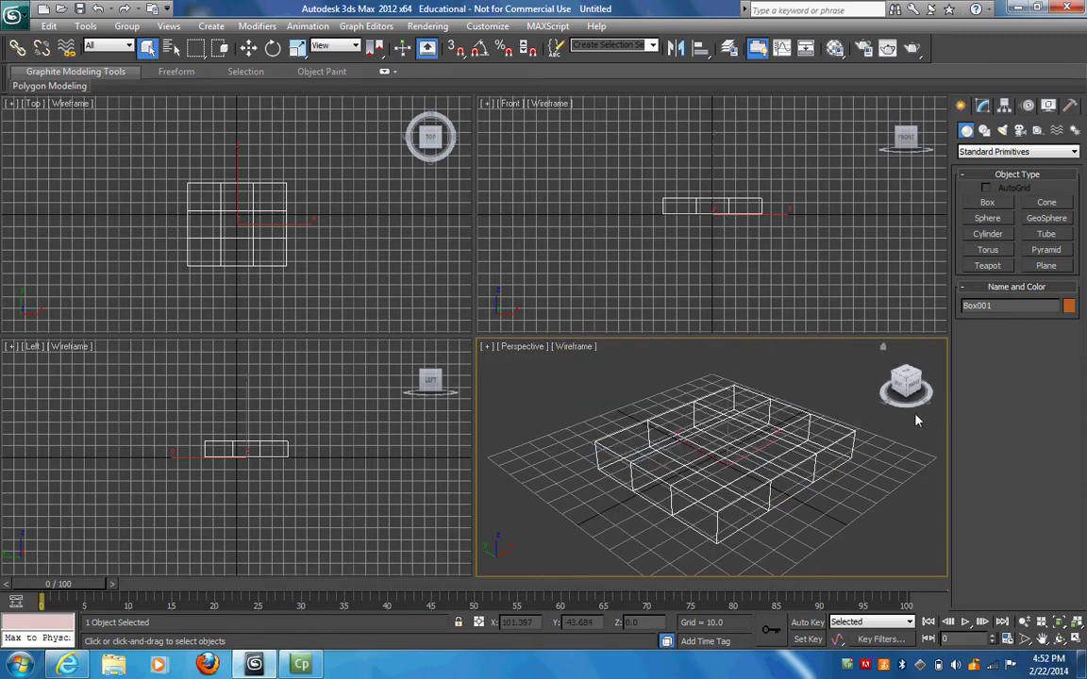
Convert the segmented box to an Editable Poly
left_click_drag(913, 392, 895, 438)
left_click_drag(887, 364, 894, 376)
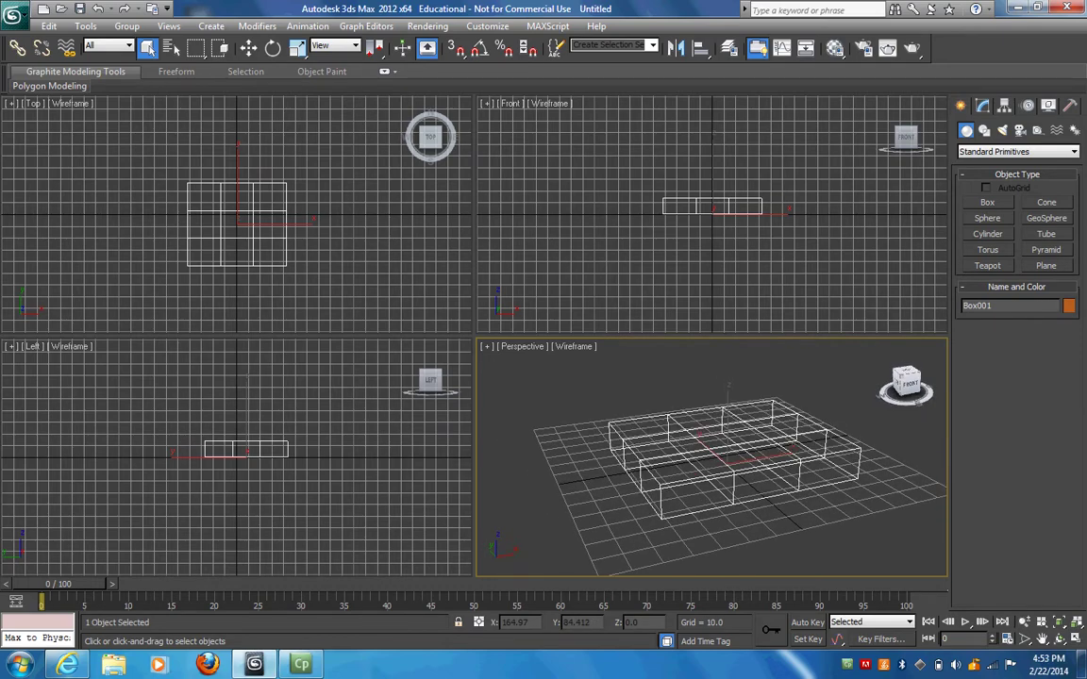
left_click_drag(894, 376, 897, 384)
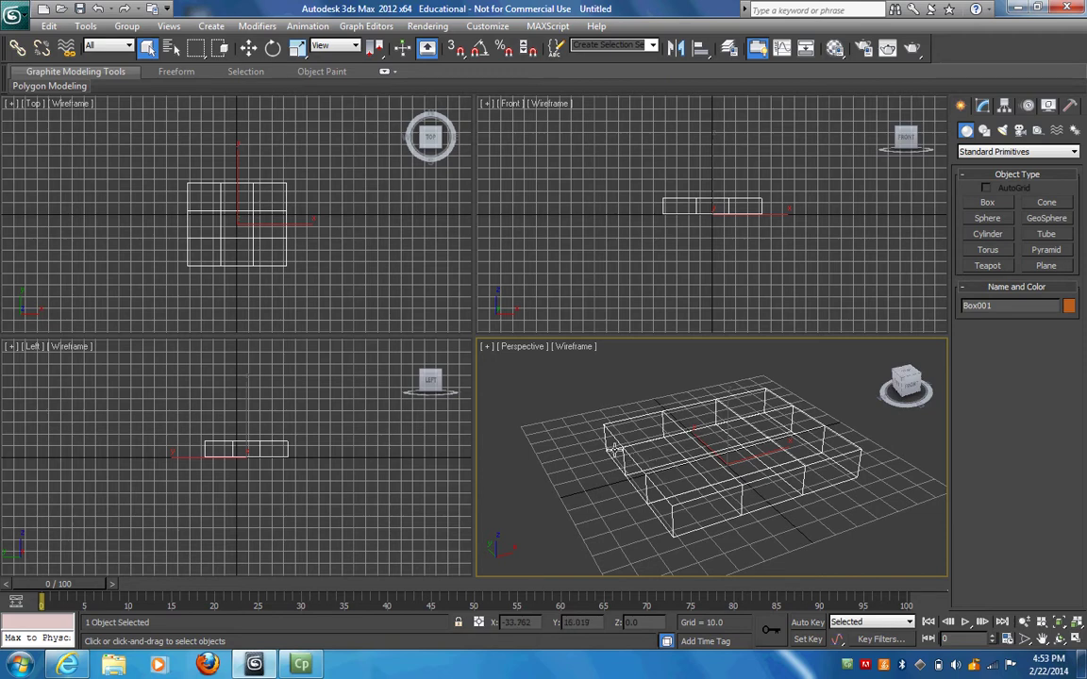
right_click(702, 491)
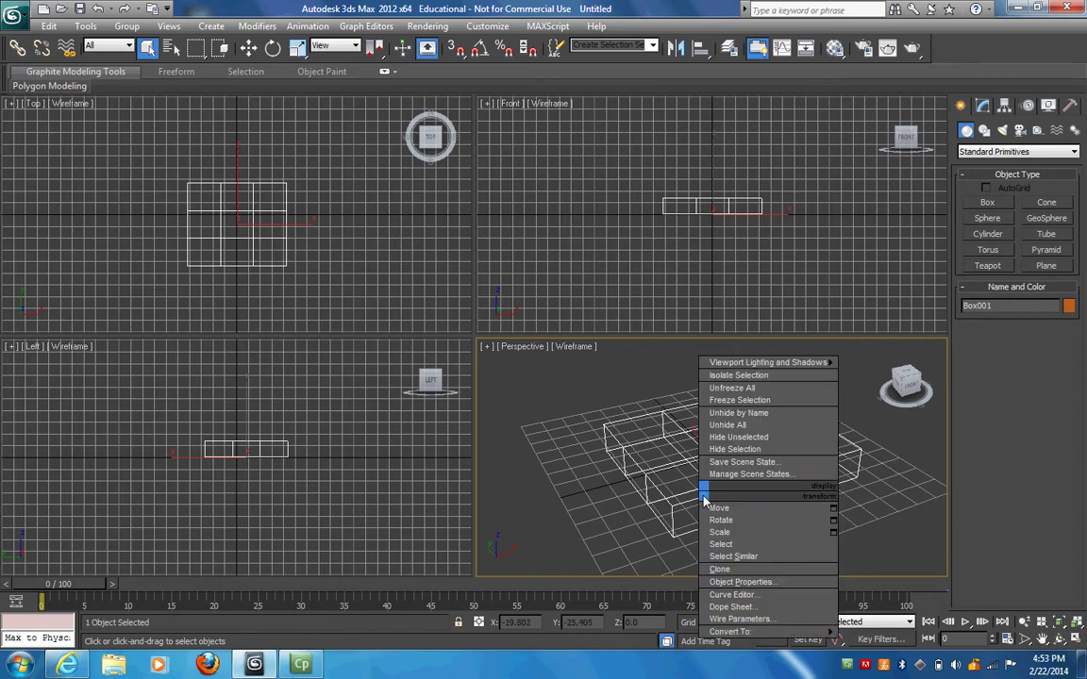
mouse_move(756, 633)
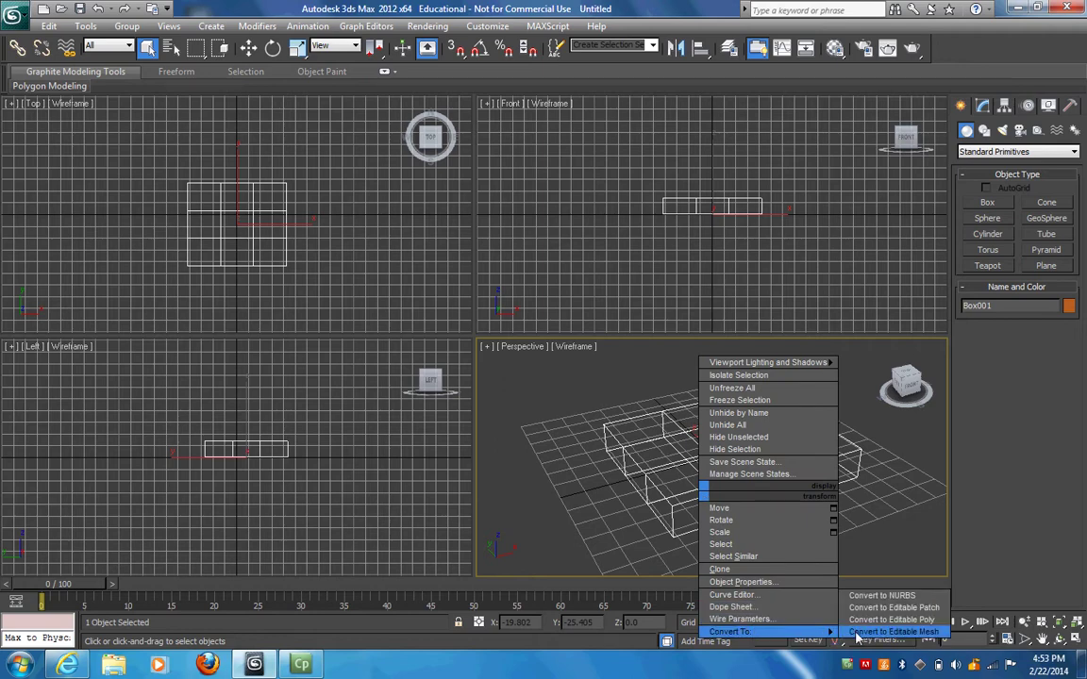
left_click(891, 620)
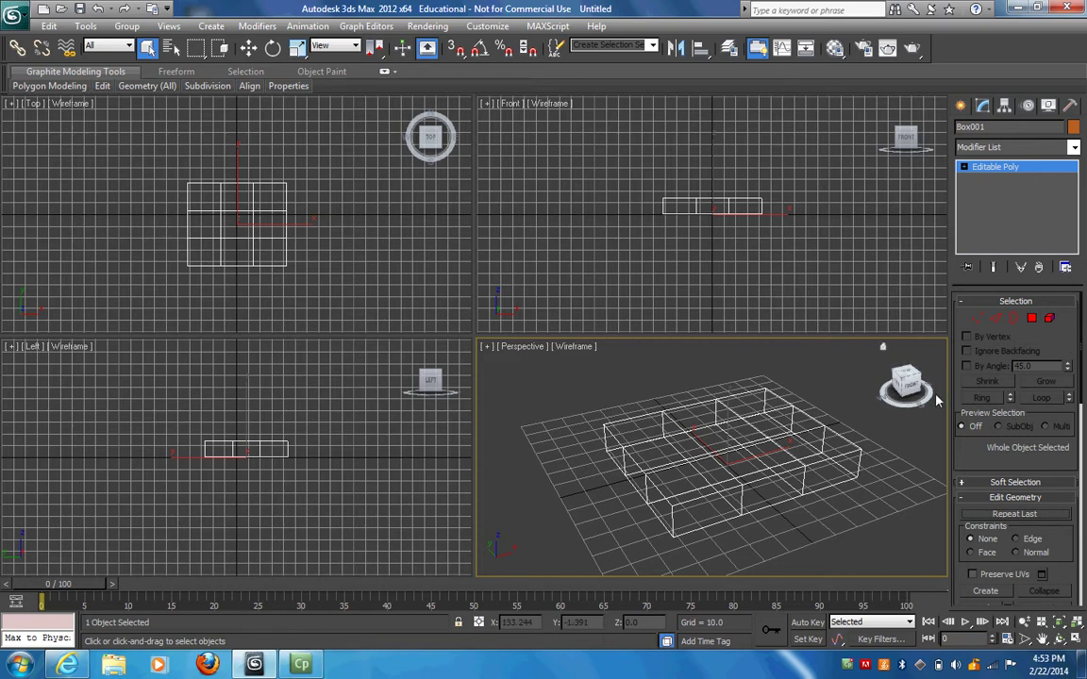
At Edge level, move the vertical back-left corner edge of the box inward along X to about -20.6
left_click(997, 320)
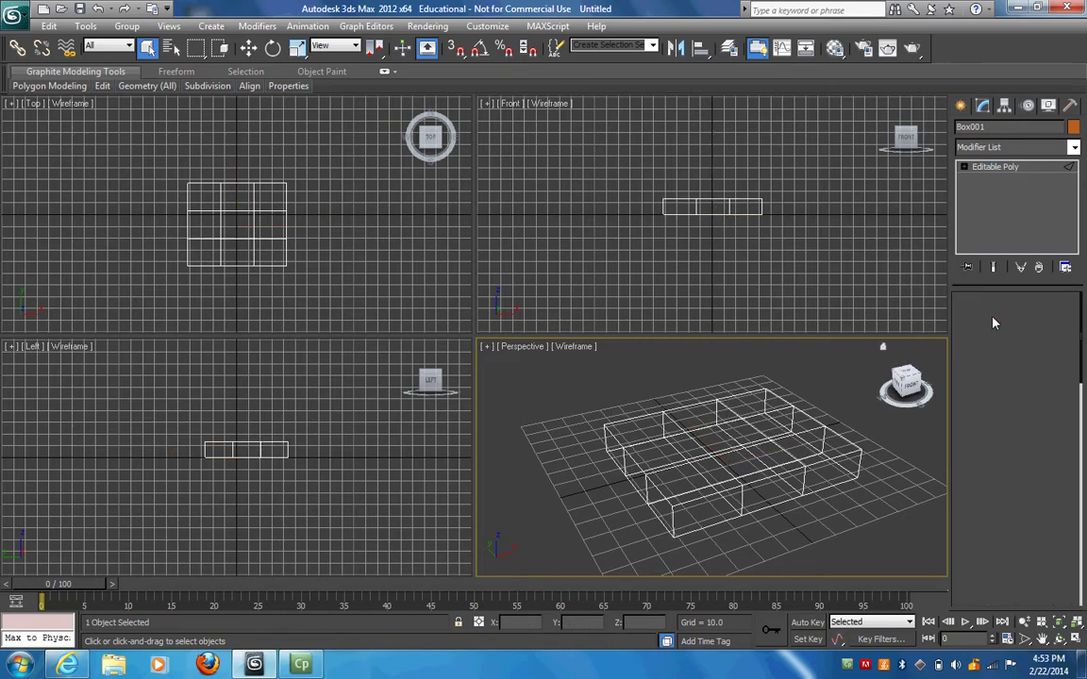
left_click(608, 439)
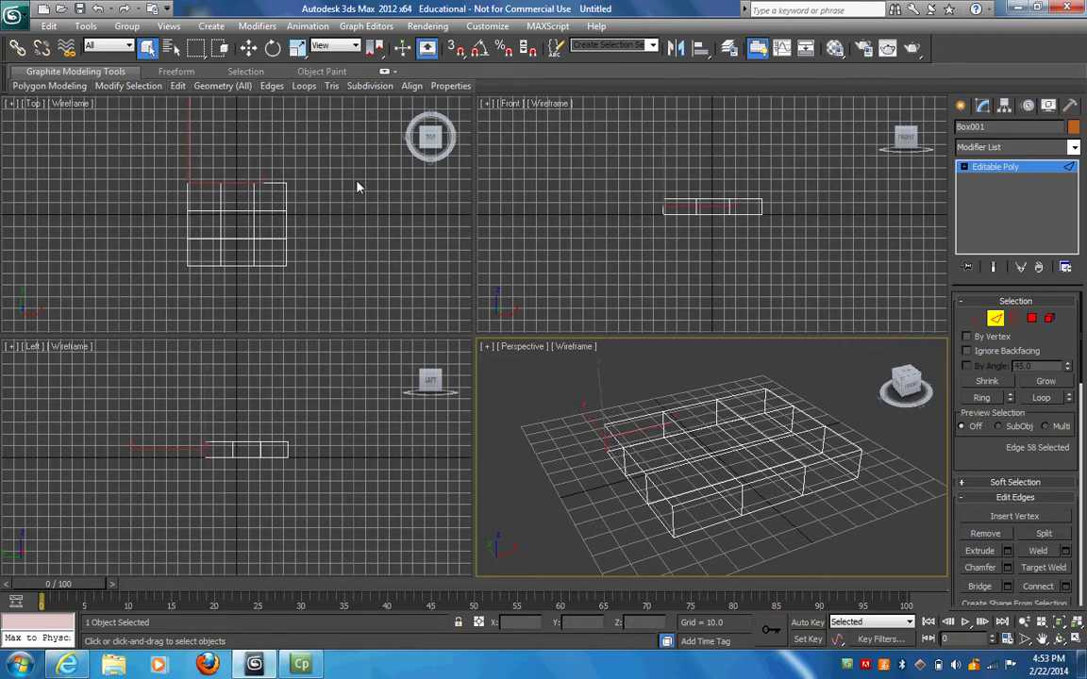
left_click(248, 47)
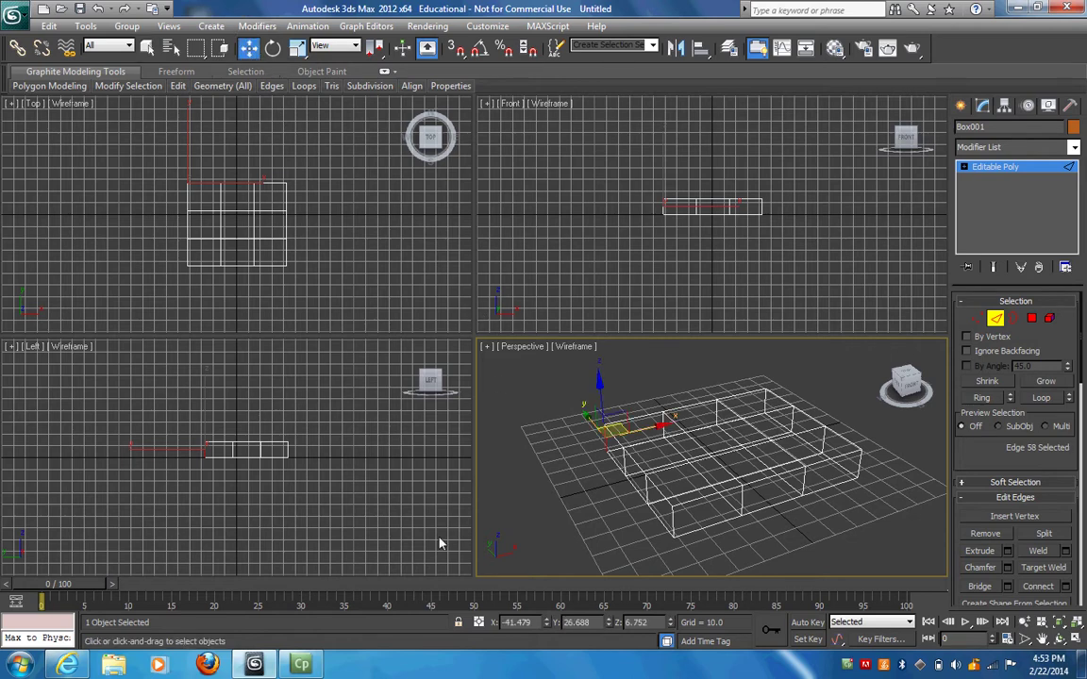
left_click(458, 623)
left_click_drag(661, 429, 767, 401)
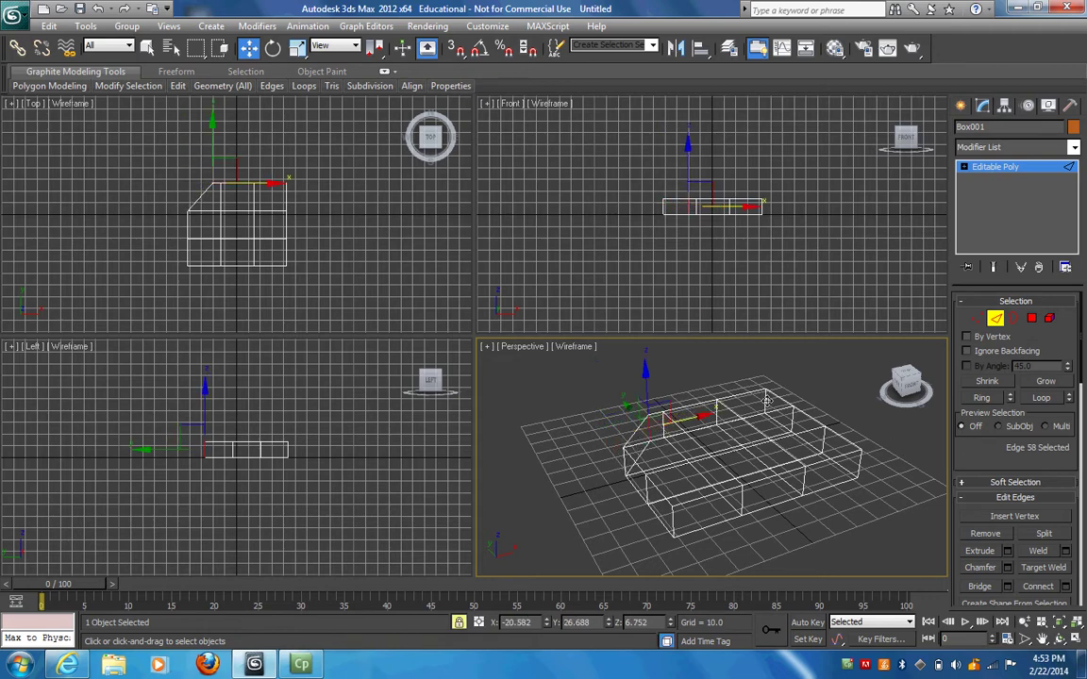
Release the selection lock and move the vertical back-right corner edge inward along X to about 23.7
left_click(458, 624)
left_click(804, 390)
left_click_drag(812, 390, 781, 395)
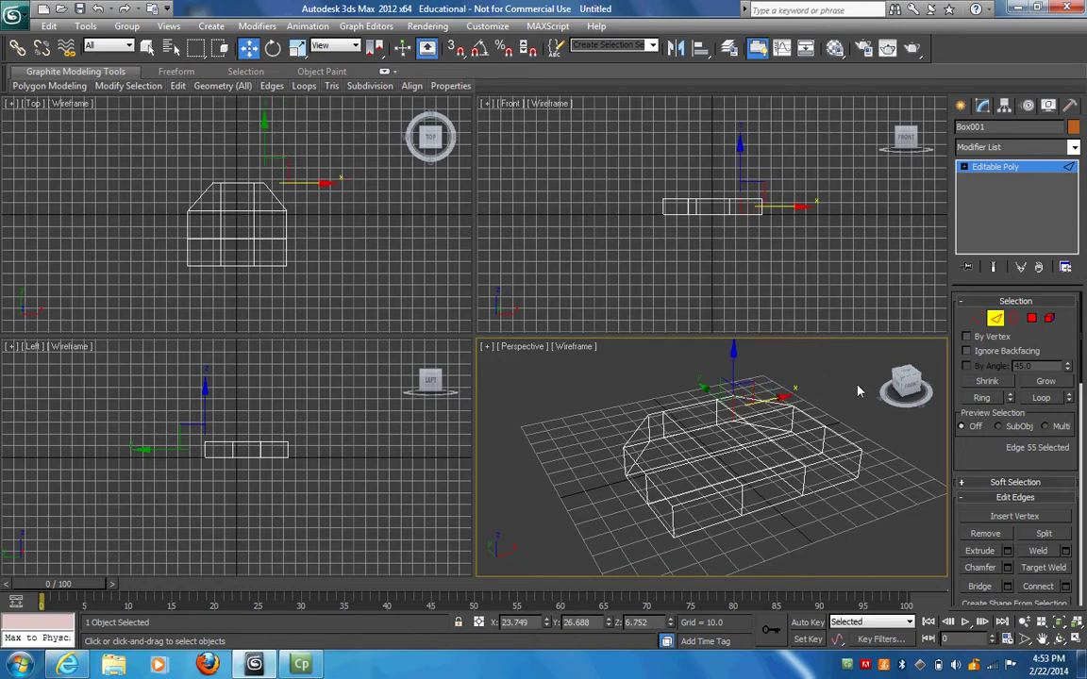
Raise the two outer bottom edges of the narrowed back end along Z, to about 6.7 and 6.59
mouse_move(911, 388)
left_mouse_down()
mouse_move(887, 385)
mouse_move(920, 391)
left_mouse_up()
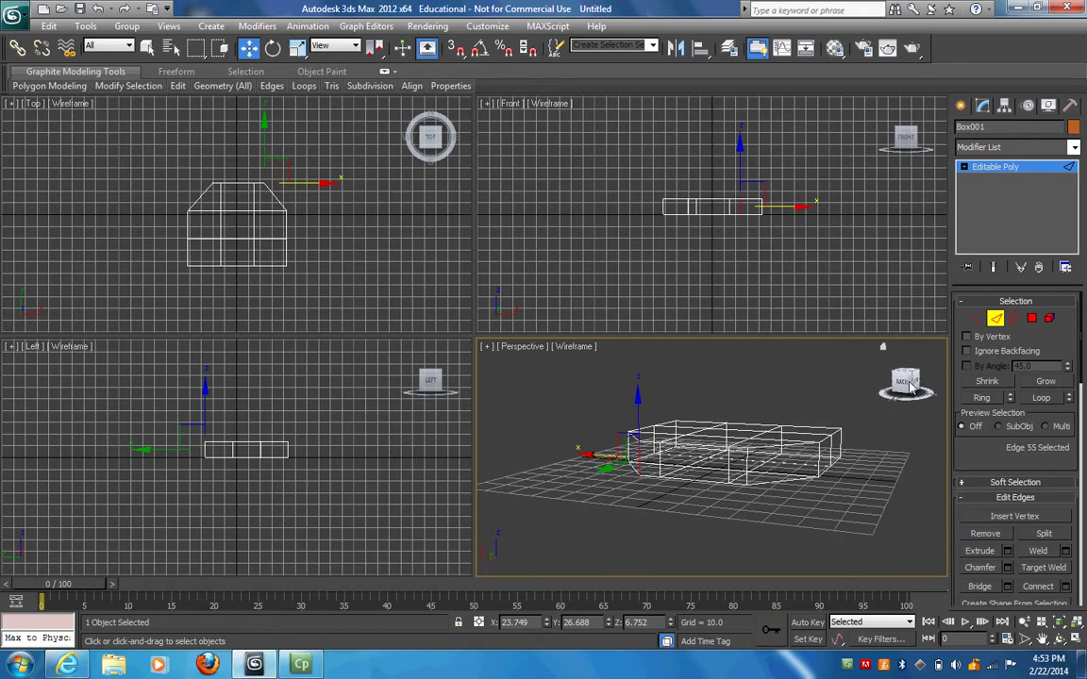
left_click(738, 482)
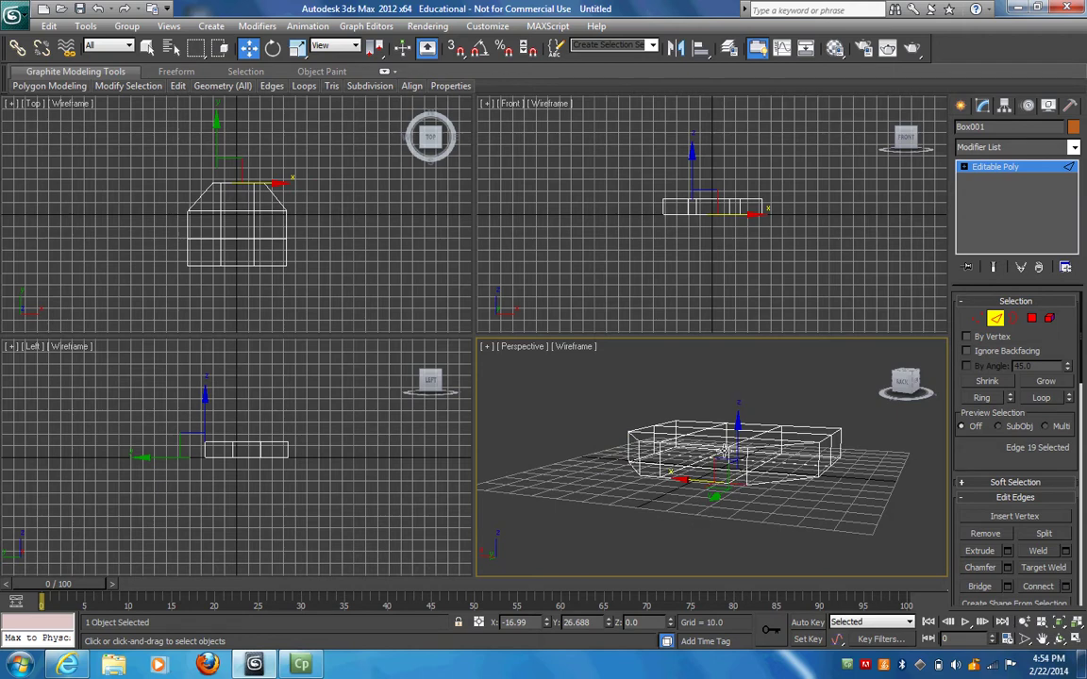
left_click_drag(739, 426, 738, 407)
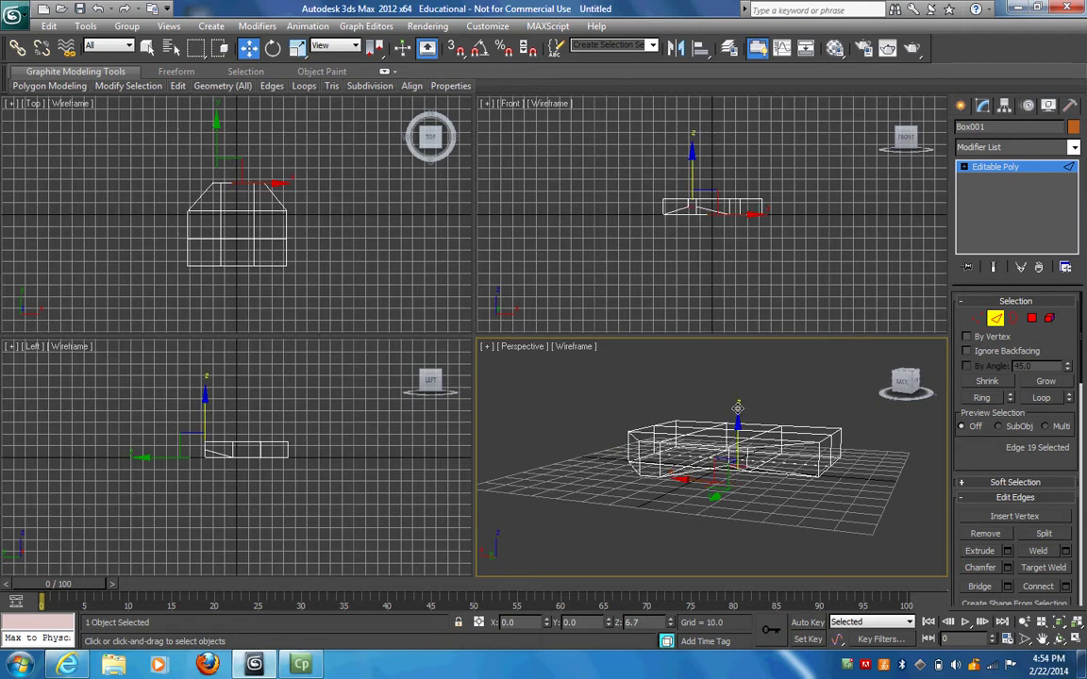
left_click(648, 475)
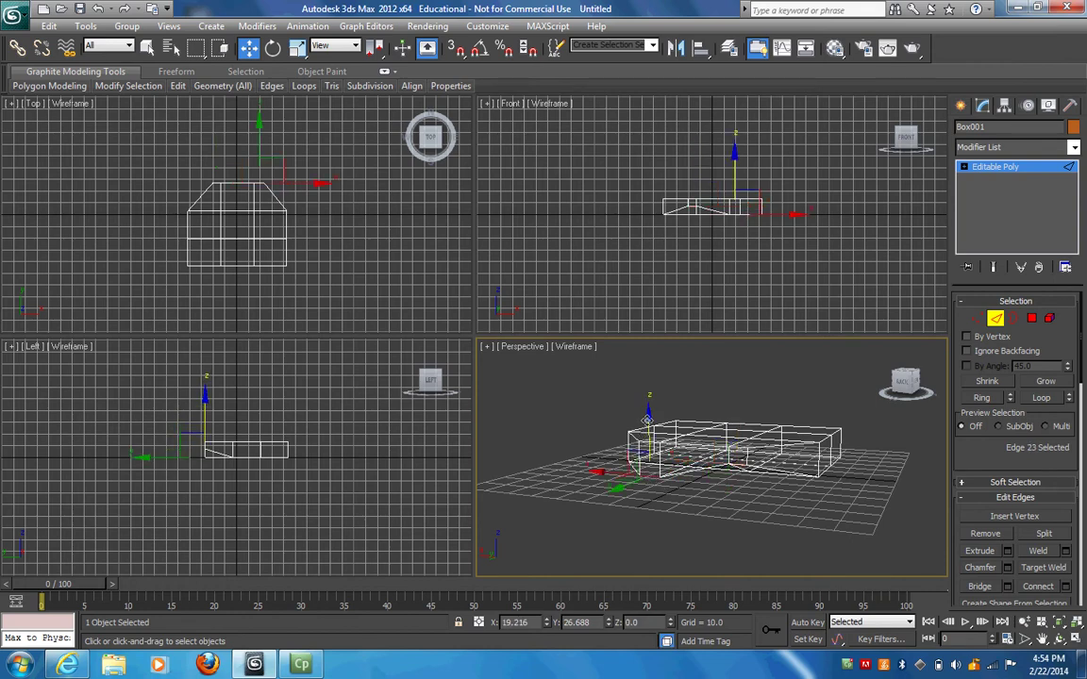
left_click_drag(647, 418, 648, 403)
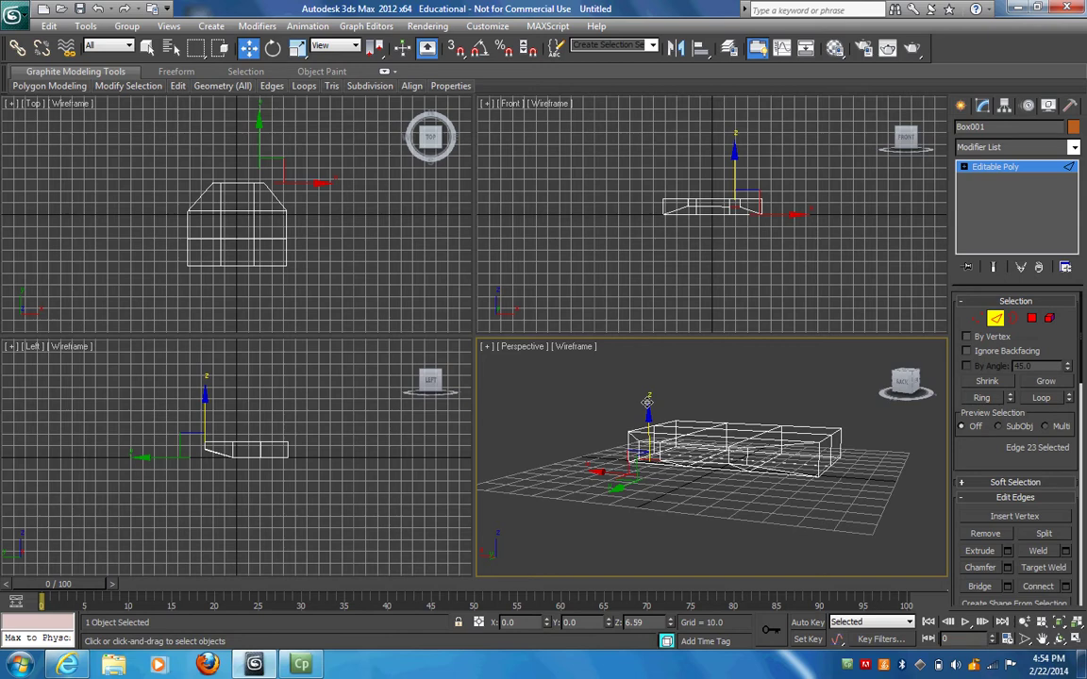
left_click_drag(647, 403, 647, 403)
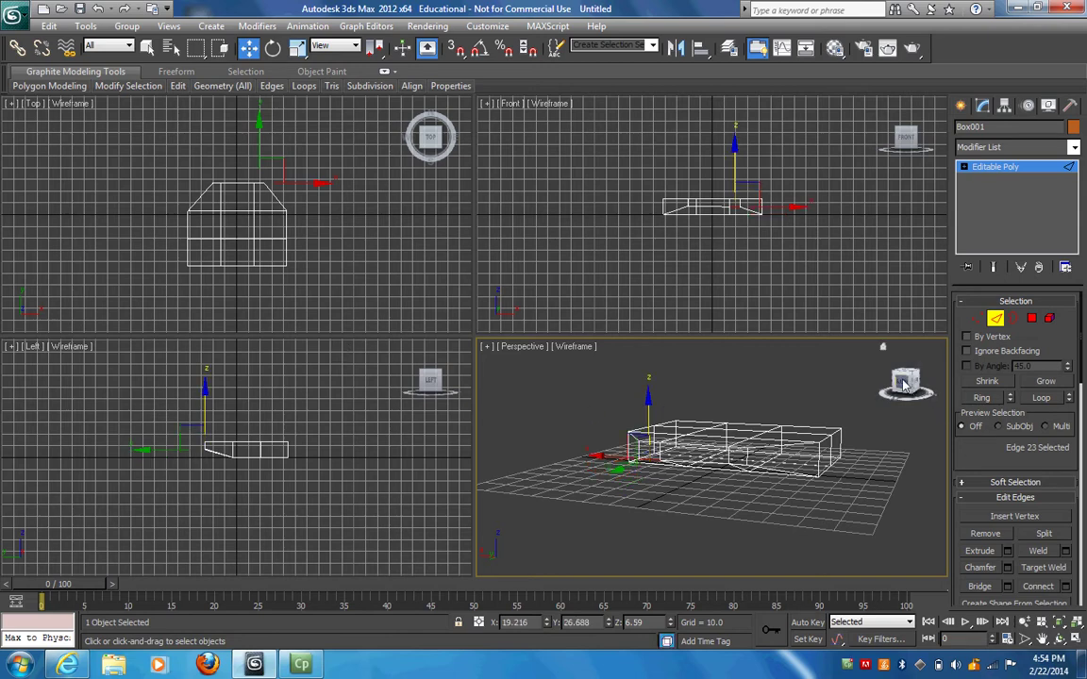
Select the two rear-to-front bottom edges on the box's left side and move them inward along X to about -35
left_click_drag(901, 382, 852, 381)
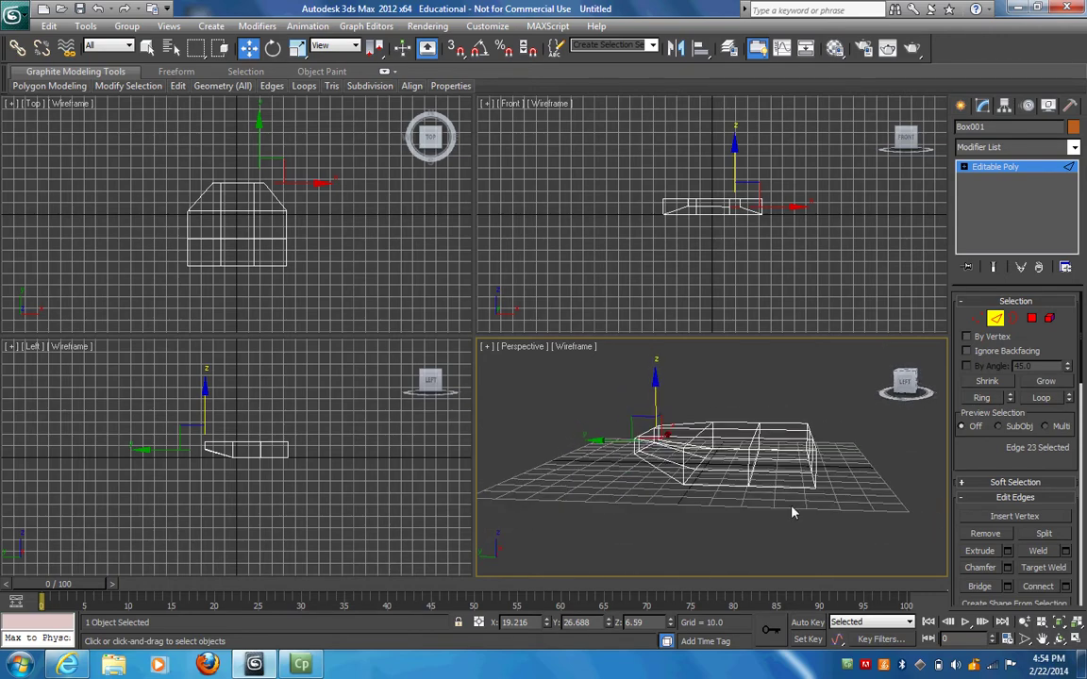
left_click(733, 488)
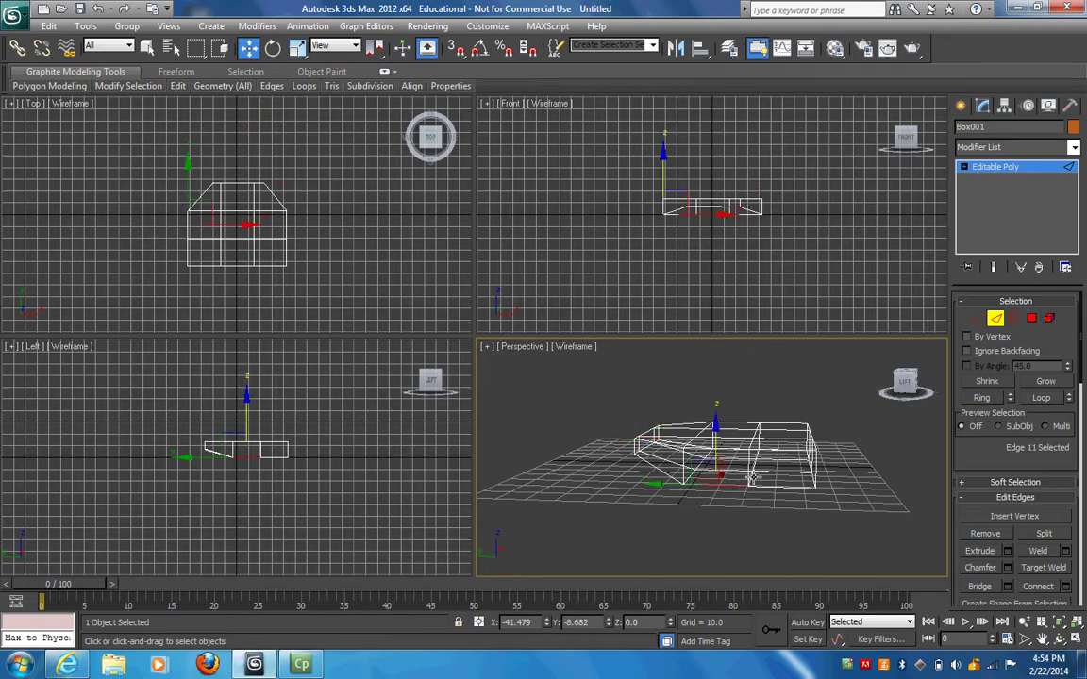
left_click(774, 485, "ctrl")
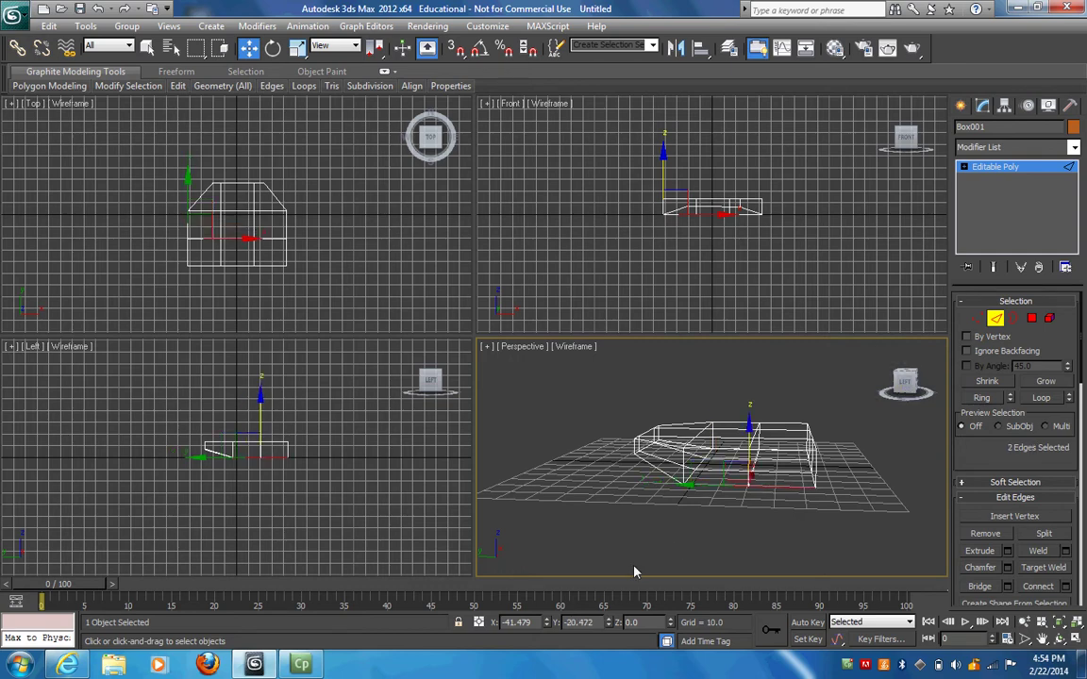
left_click(459, 622)
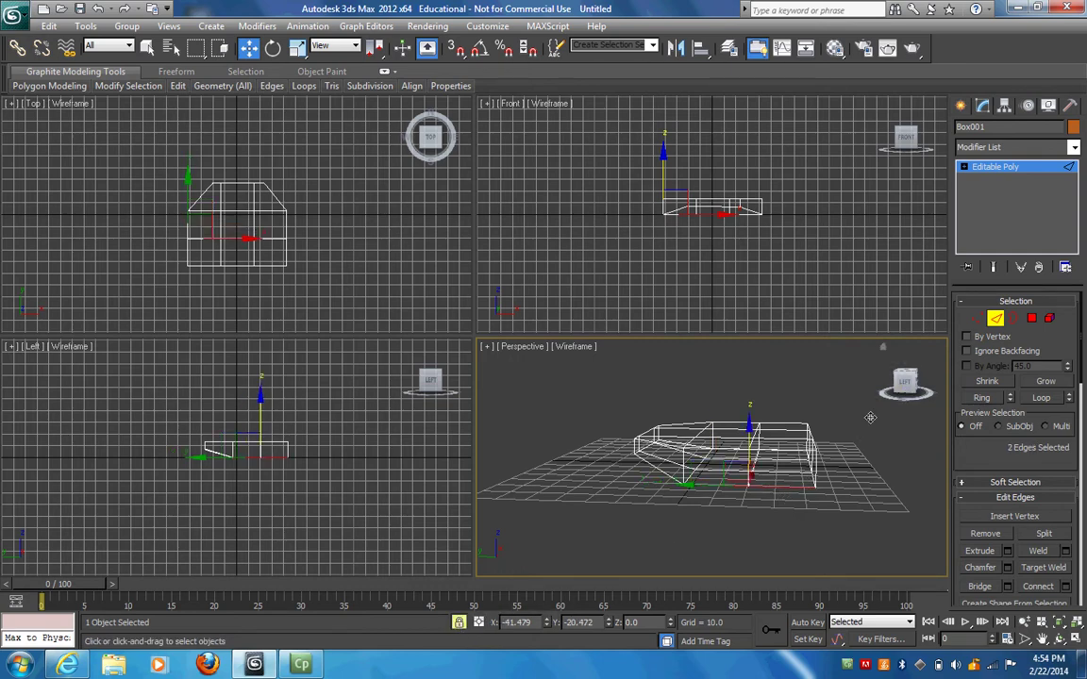
left_click_drag(903, 389, 867, 429)
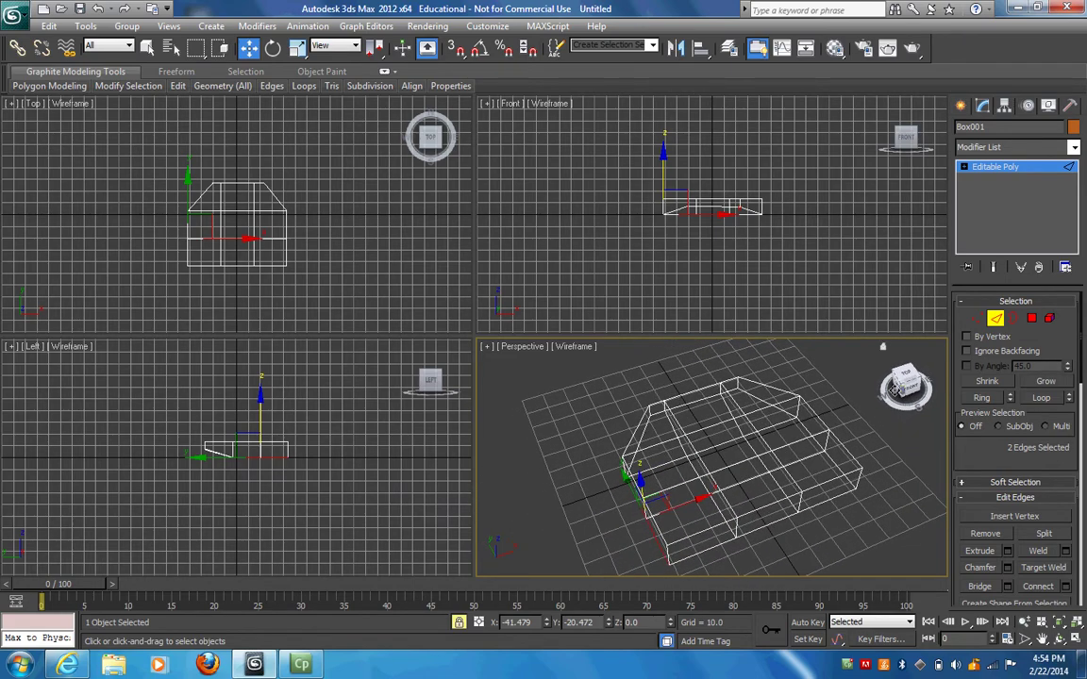
left_click_drag(697, 500, 728, 490)
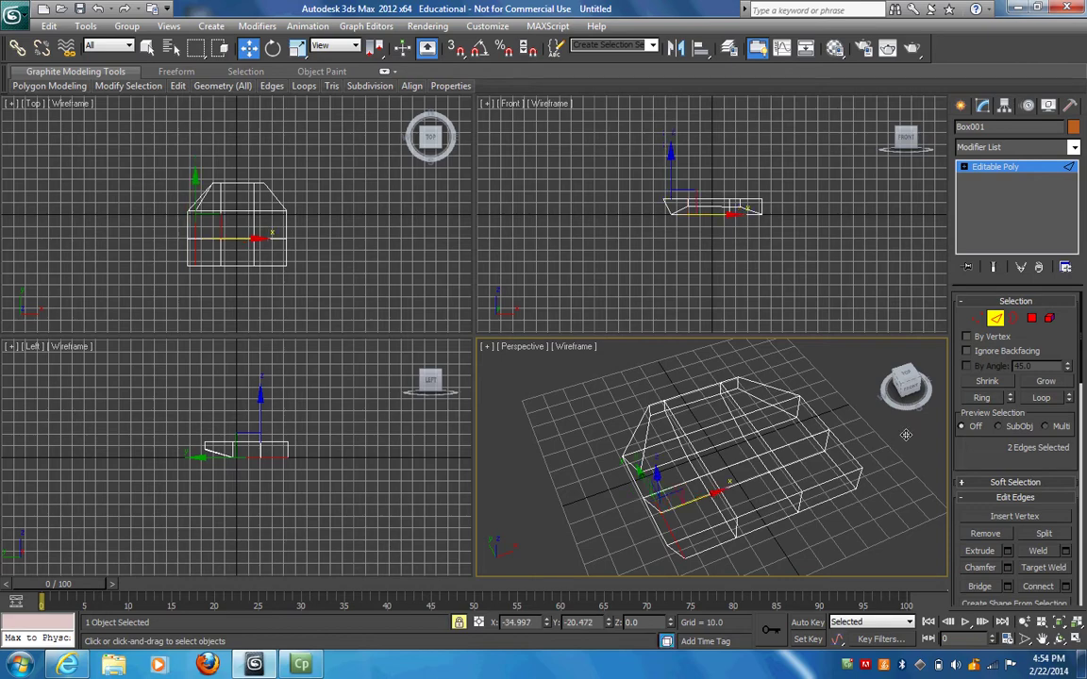
Select the two matching bottom edges on the box's right side and move them about 5.35 inward along X
left_click_drag(914, 388, 870, 445)
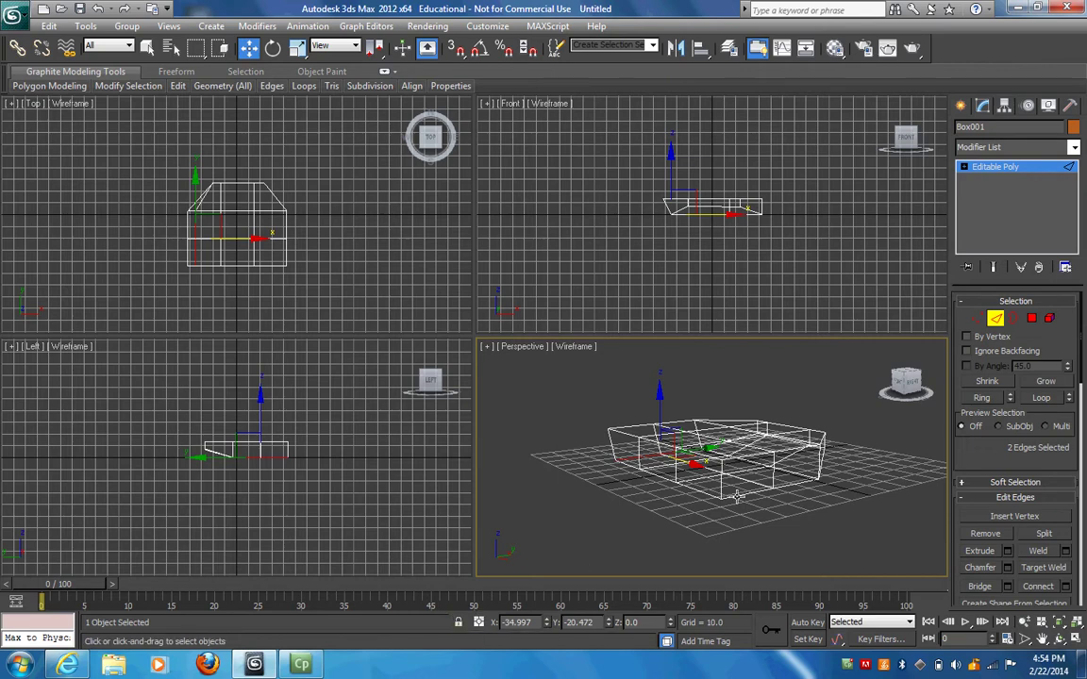
left_click(665, 445)
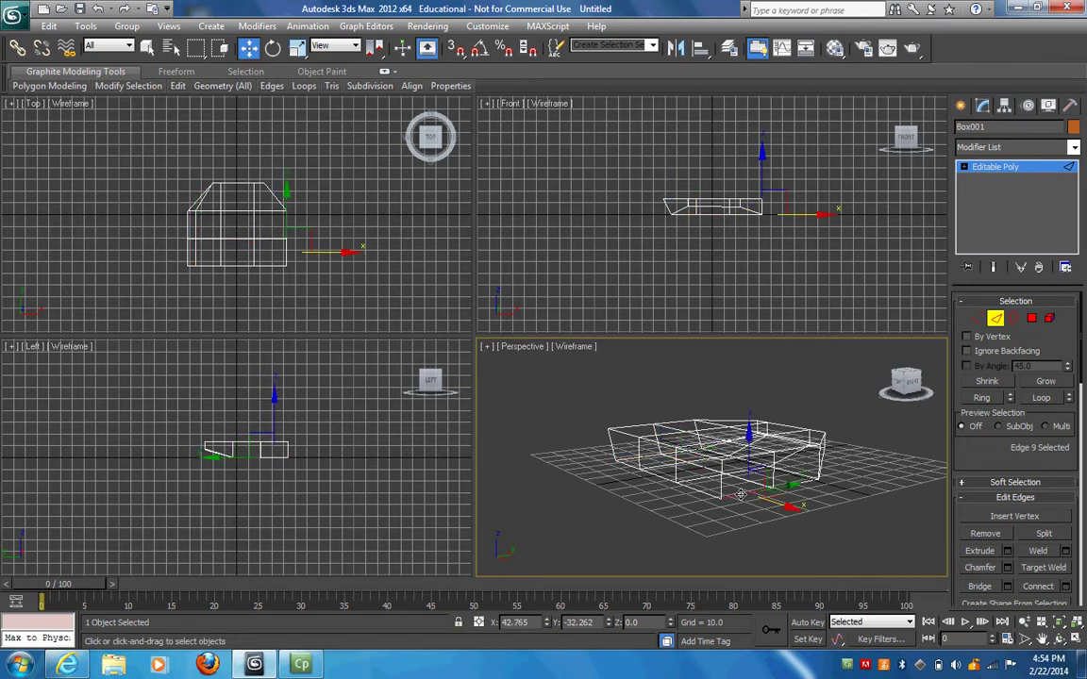
left_click(796, 484, "ctrl")
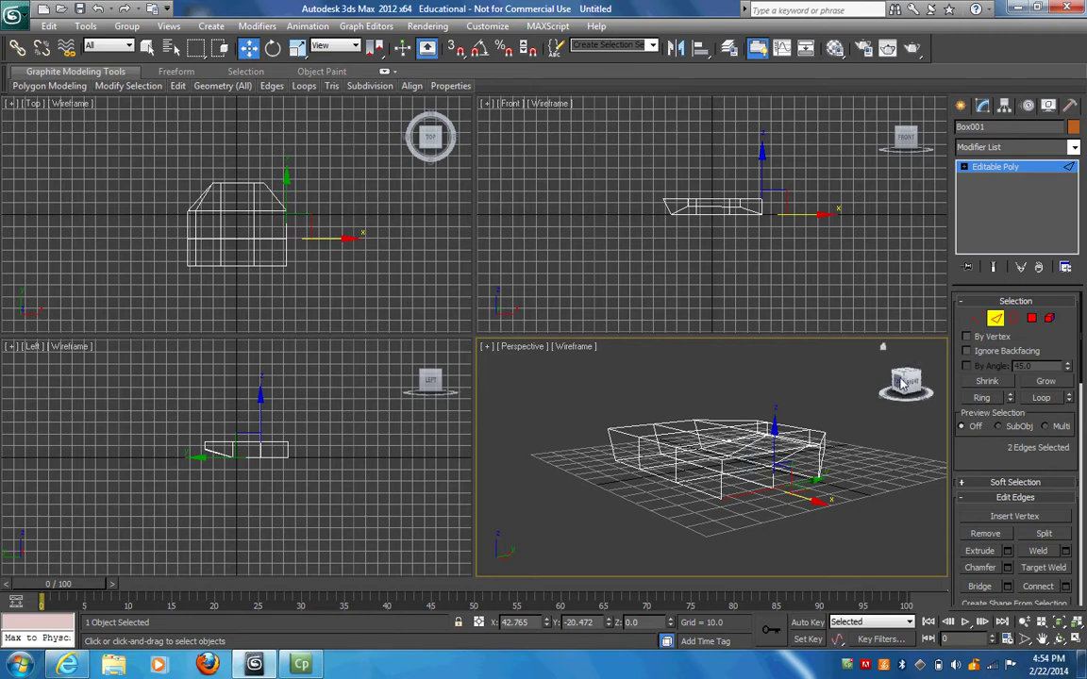
left_click_drag(901, 382, 889, 383)
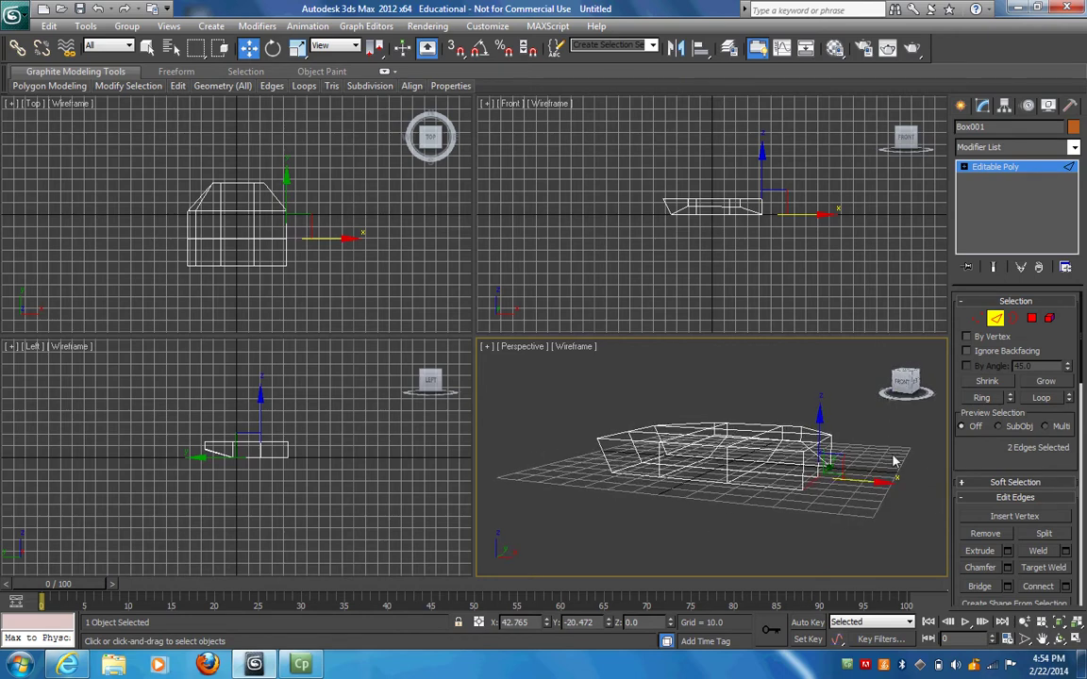
left_click_drag(883, 483, 868, 483)
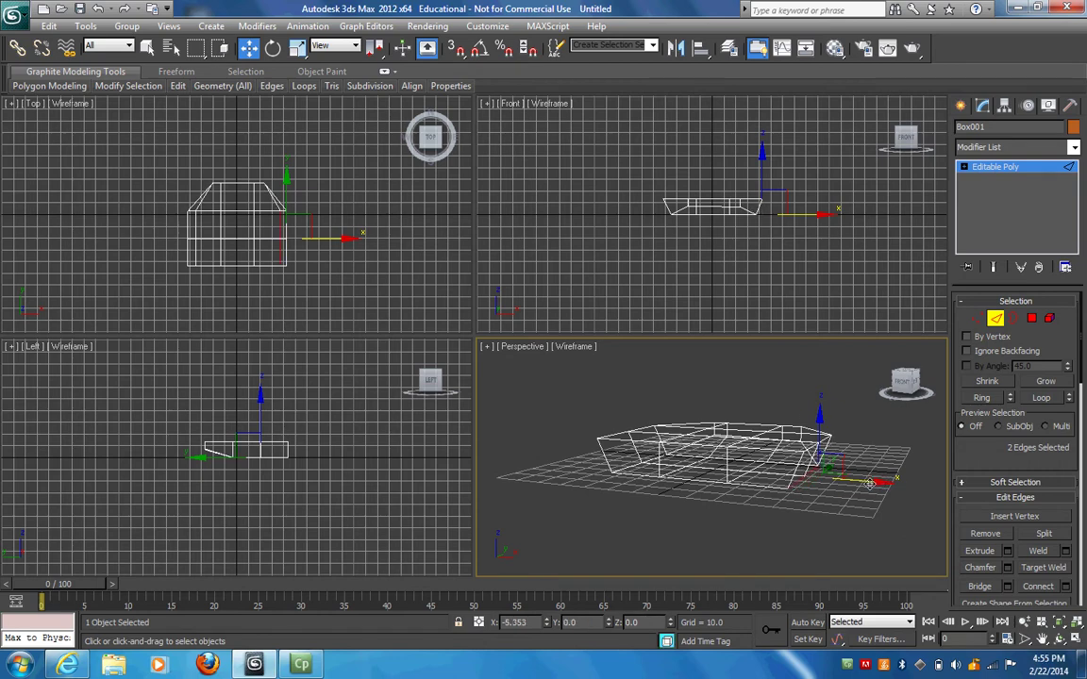
mouse_move(905, 382)
left_mouse_down()
mouse_move(918, 365)
mouse_move(898, 400)
left_mouse_up()
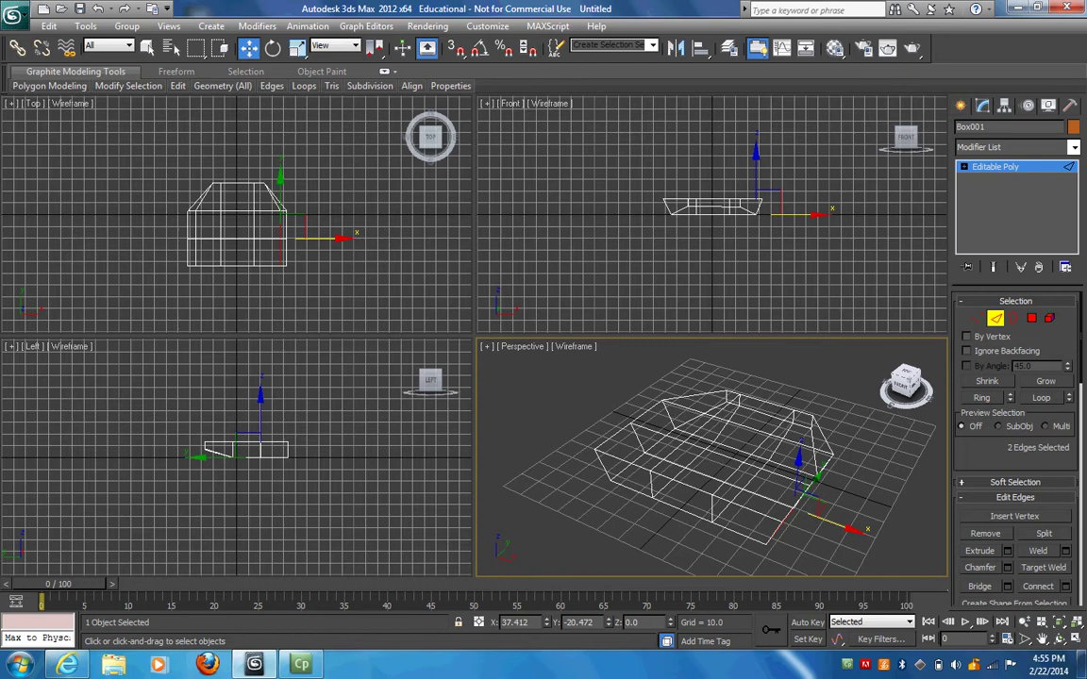
Switch the Perspective view's shading to Realistic
middle_click_drag(707, 453, 707, 431, "alt")
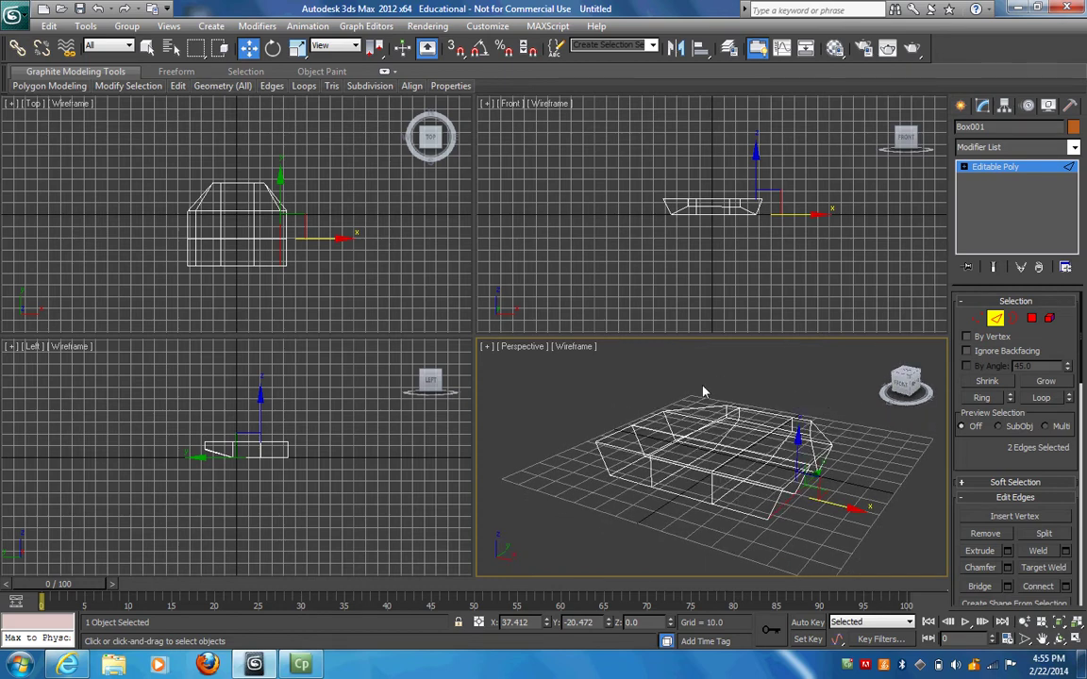
left_click(583, 348)
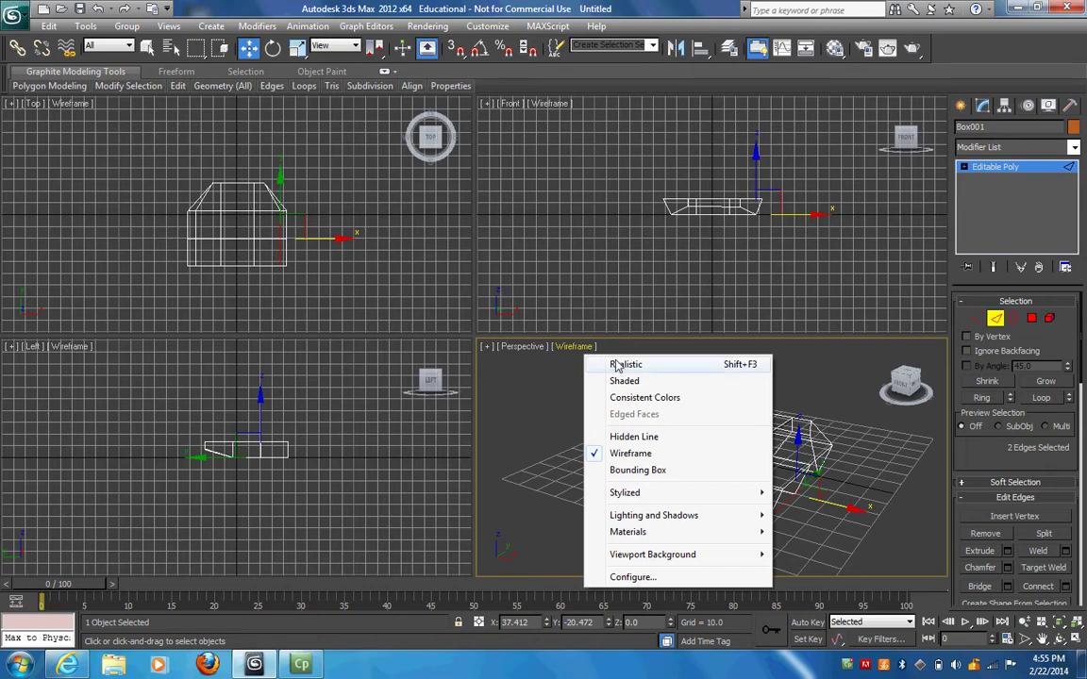
left_click(623, 365)
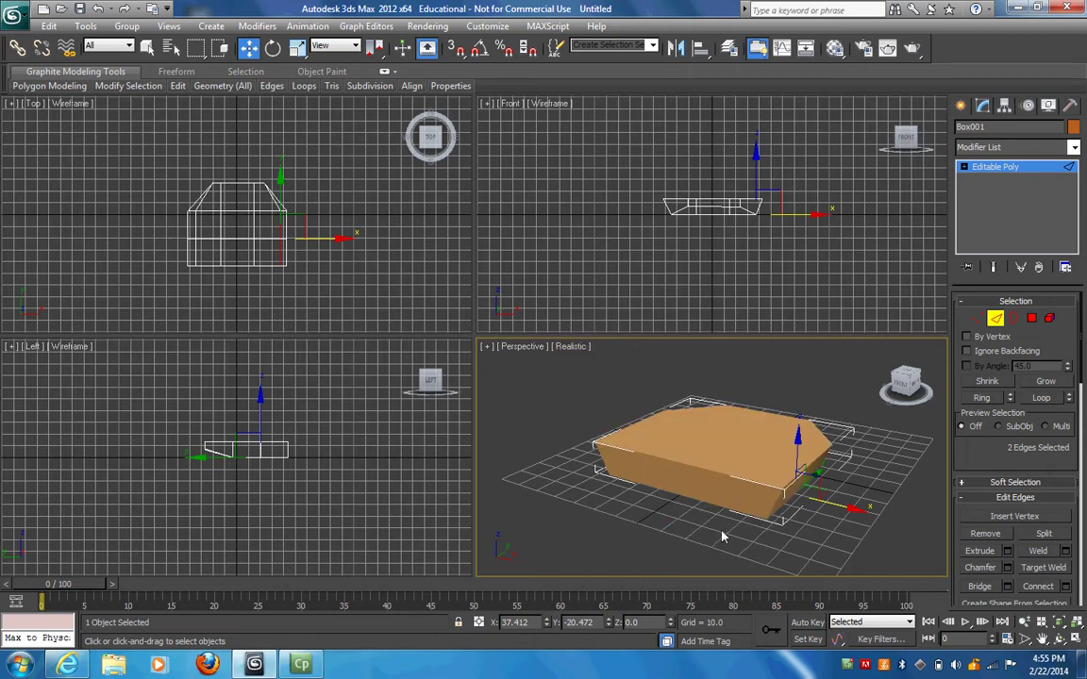
Work at polygon level and select the two outer polygons on the box's wide front face
left_click(1033, 320)
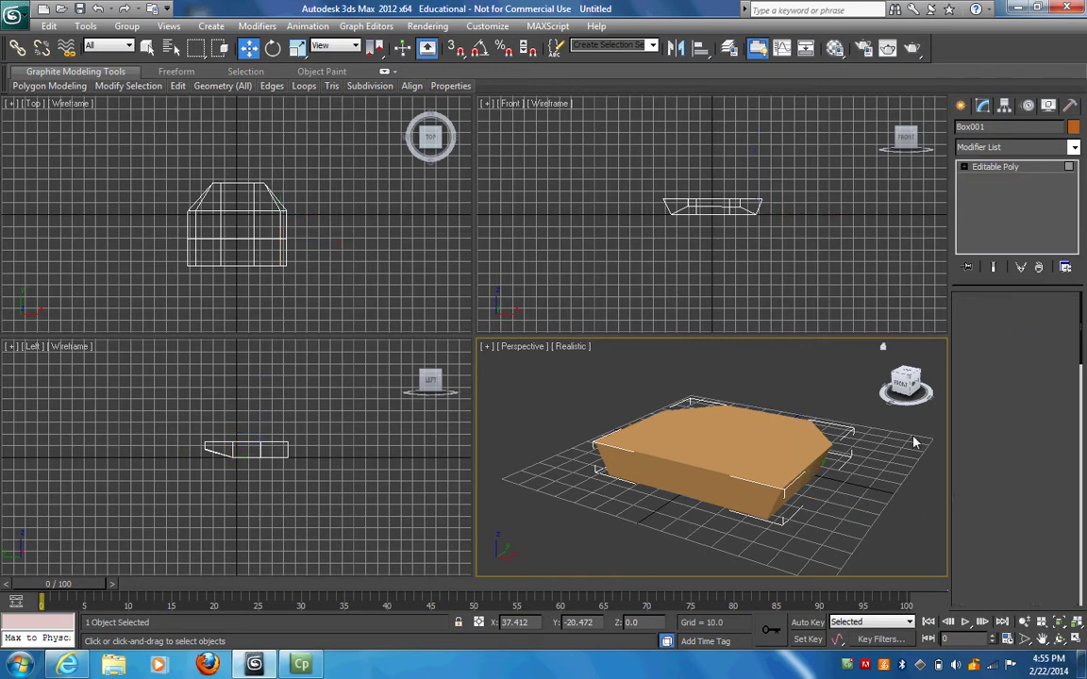
left_click(750, 504)
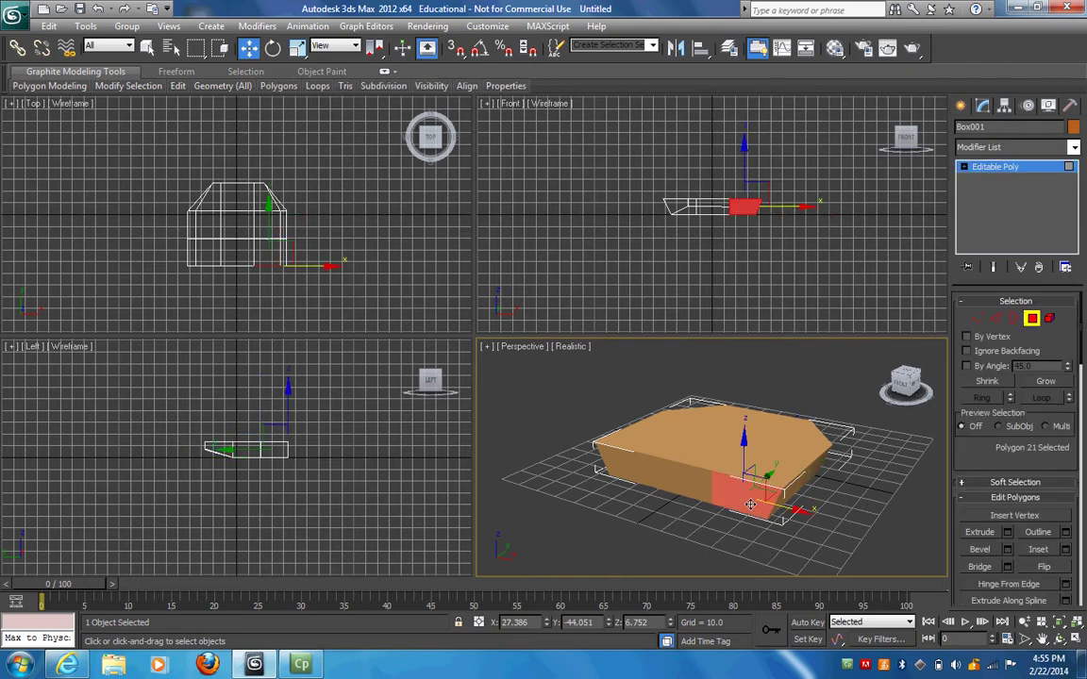
left_click(625, 460, "ctrl")
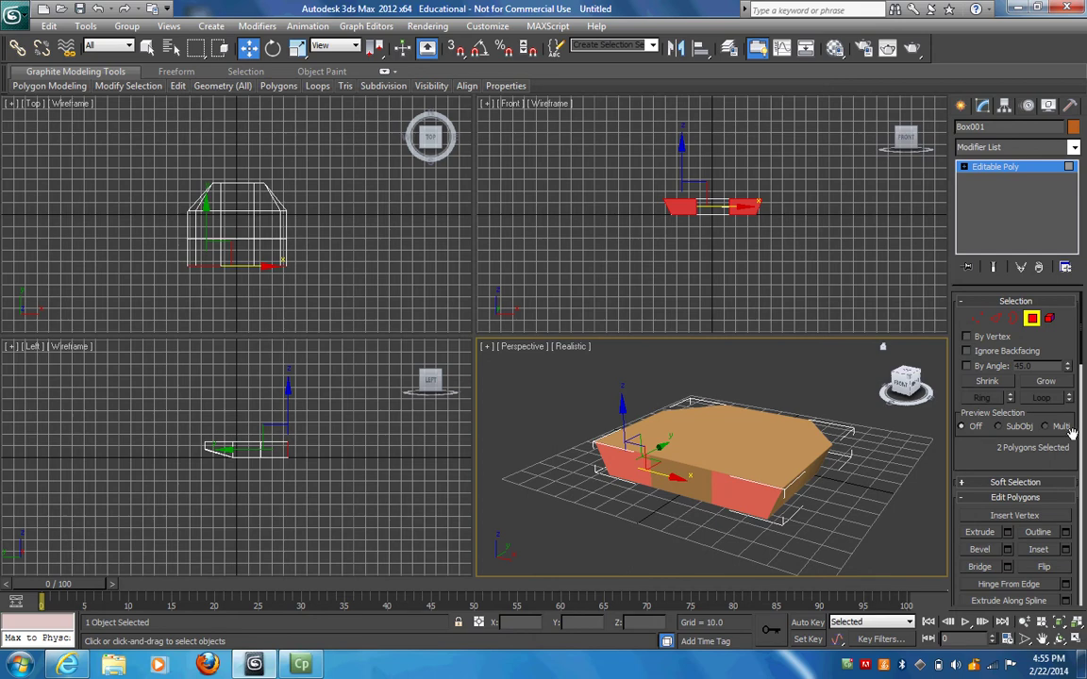
Lock the polygon selection and bevel both outer front polygons slightly to give each a thin inset rim
left_click(985, 552)
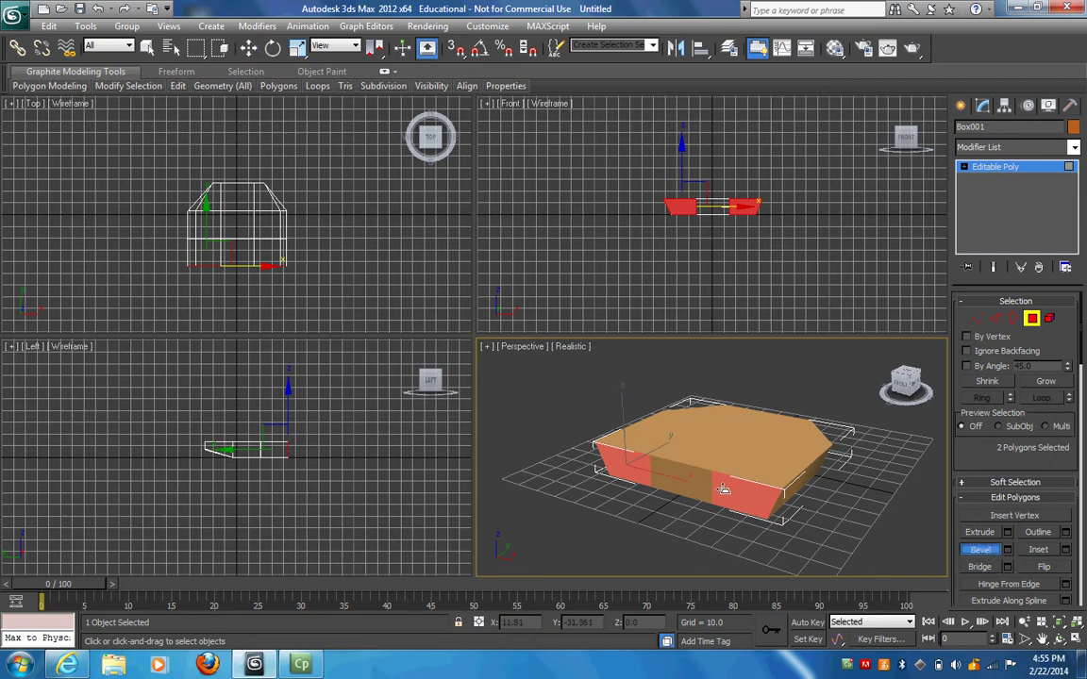
left_click(459, 623)
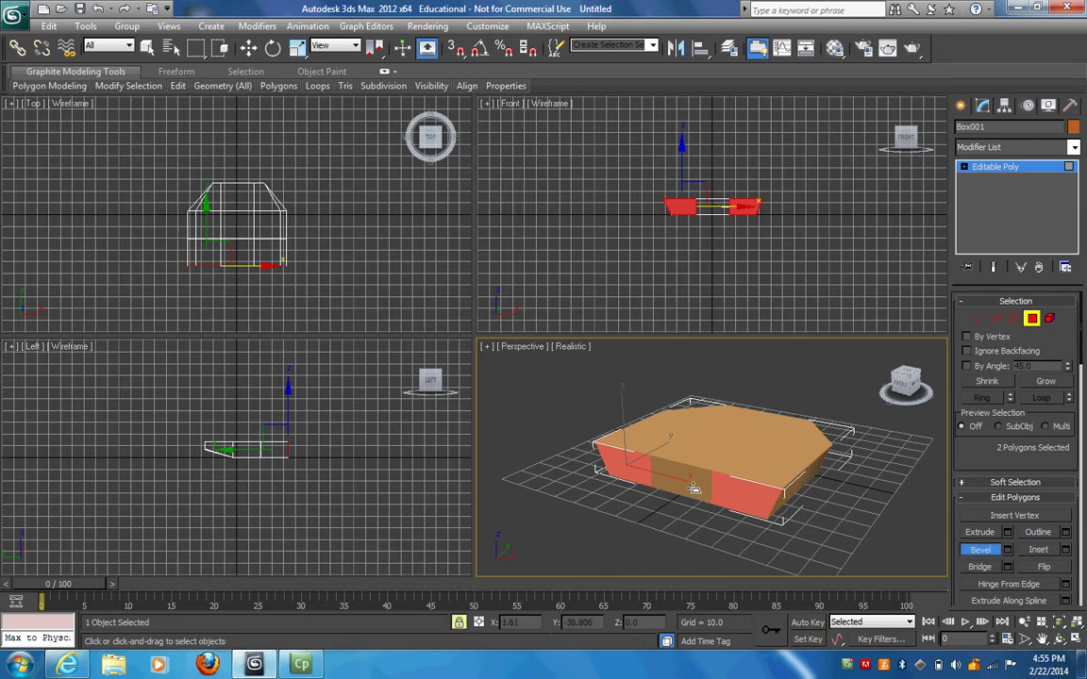
left_click_drag(694, 490, 690, 494)
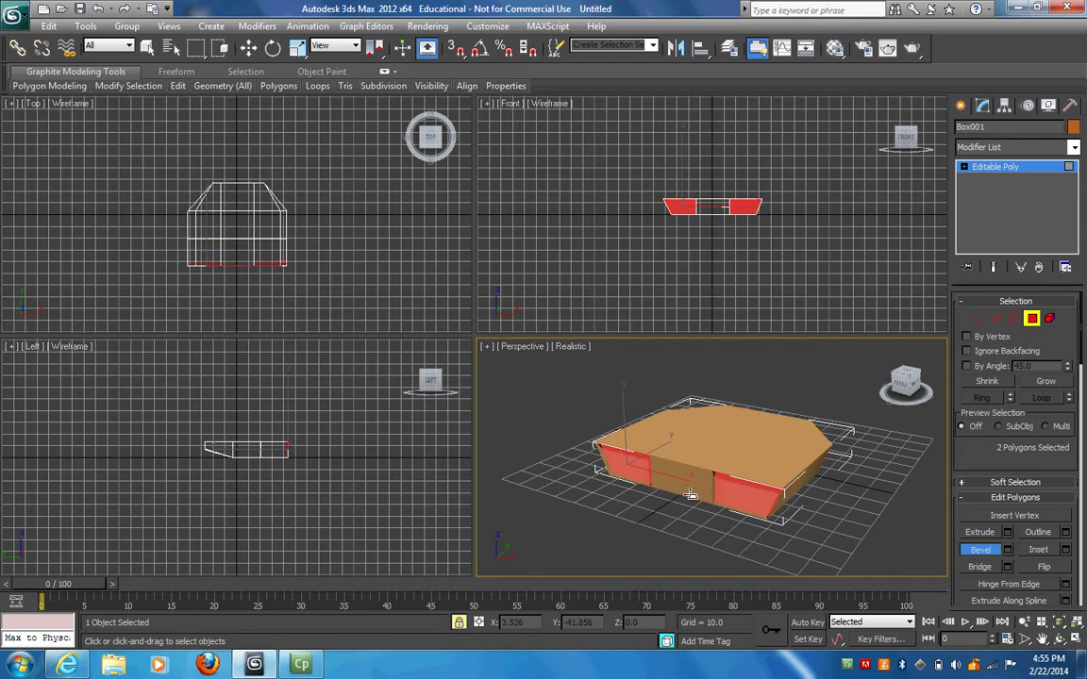
left_click_drag(691, 494, 686, 494)
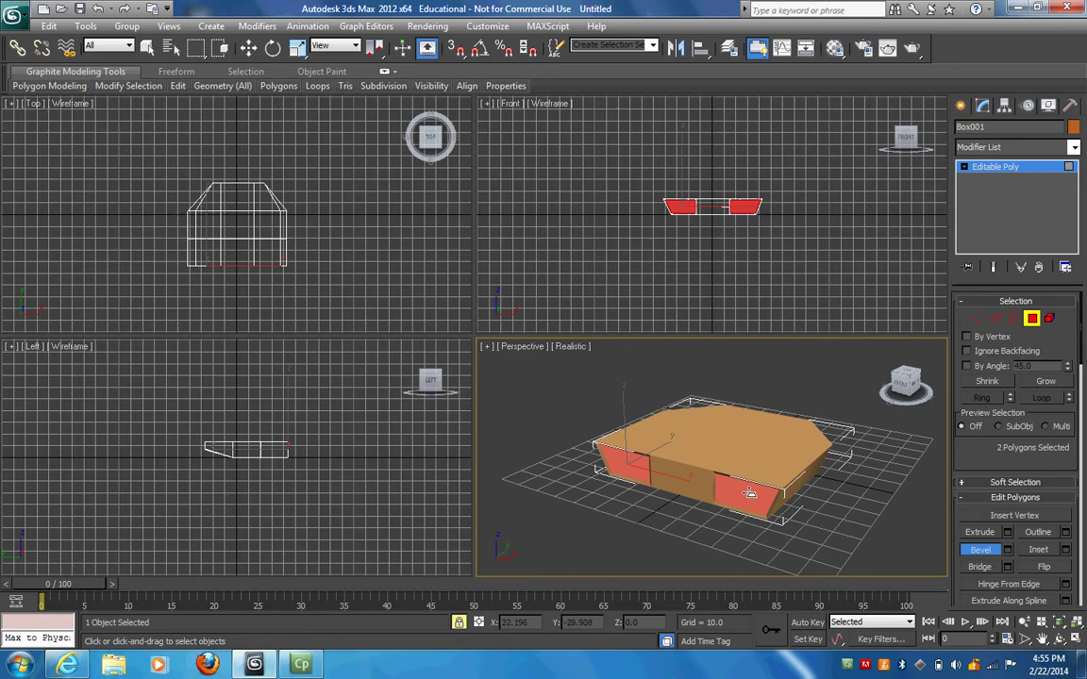
Bevel the two inset front polygons deep into the body as tapered recesses, then return to the Move tool
left_click_drag(748, 494, 741, 543)
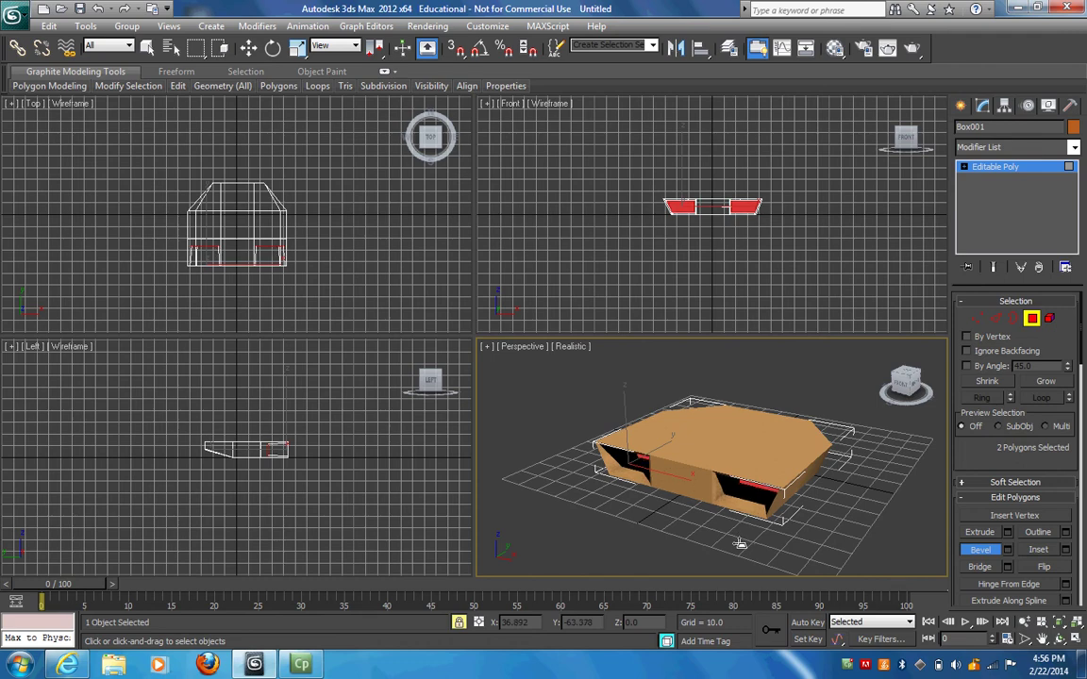
left_click(740, 545)
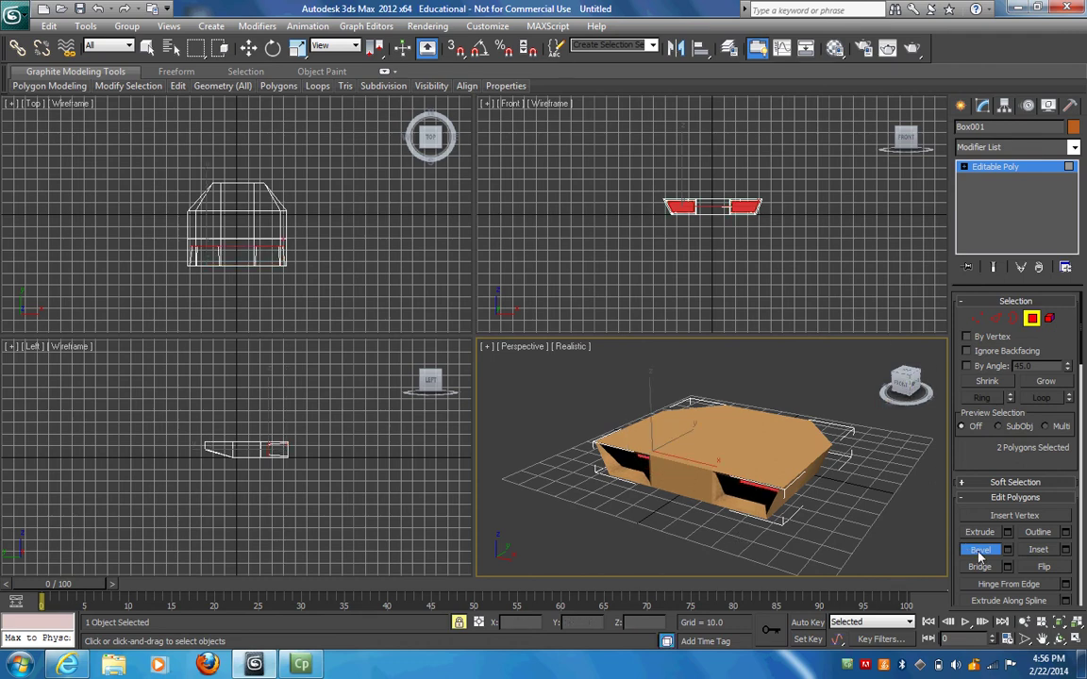
key("w")
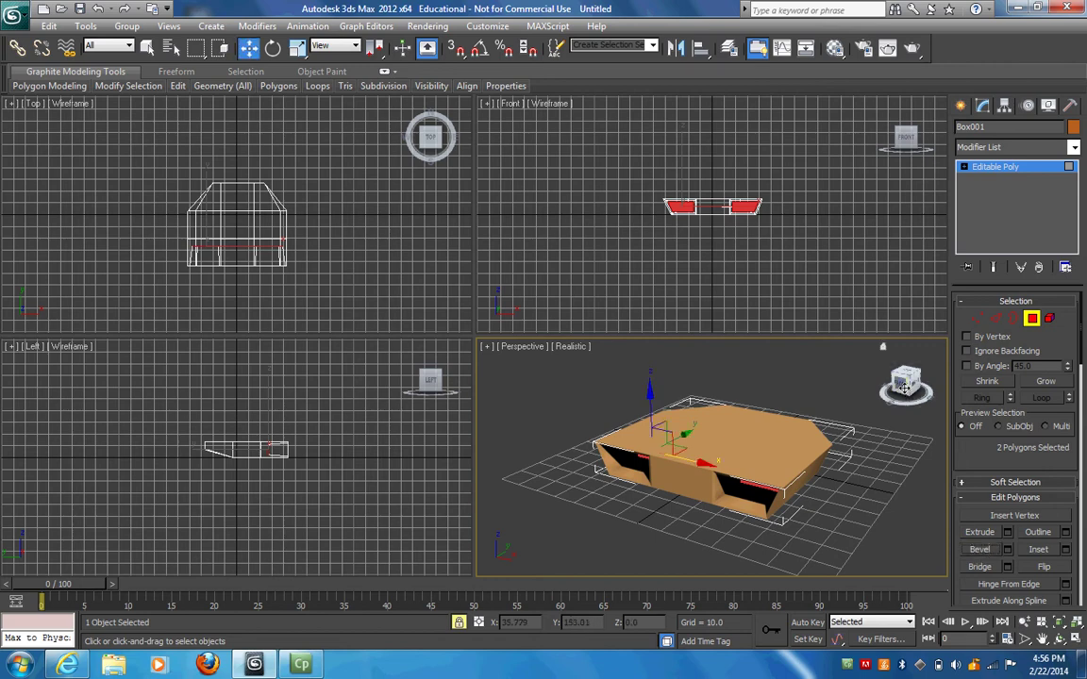
mouse_move(903, 385)
left_mouse_down()
mouse_move(902, 337)
mouse_move(942, 392)
mouse_move(969, 370)
mouse_move(993, 388)
mouse_move(929, 400)
mouse_move(886, 372)
mouse_move(901, 412)
mouse_move(906, 382)
left_mouse_up()
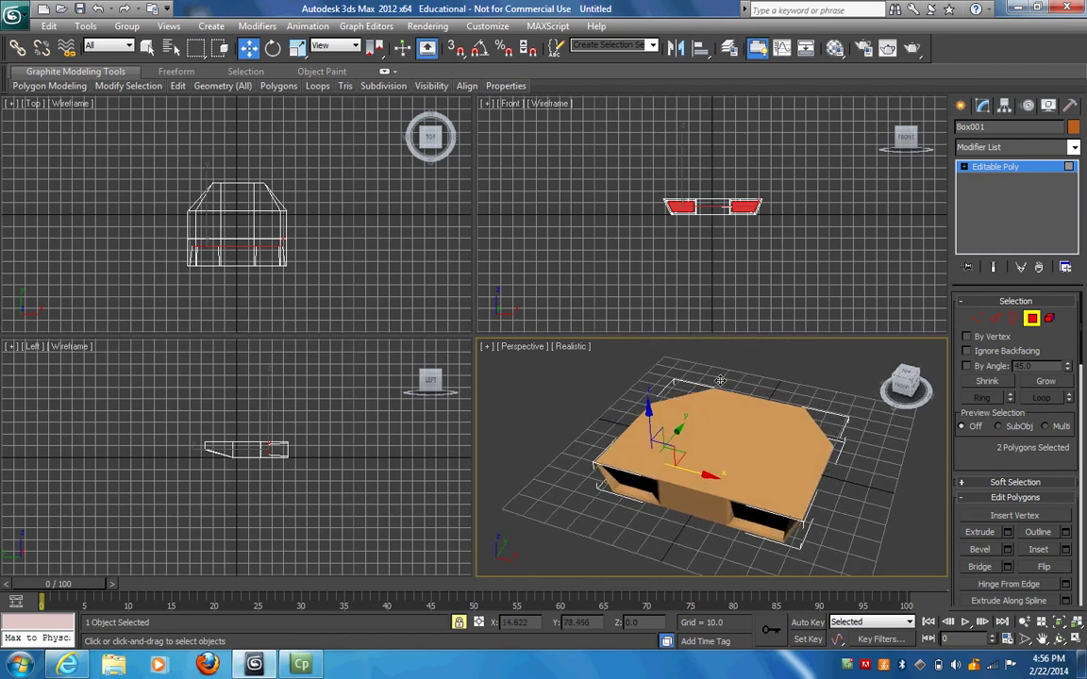